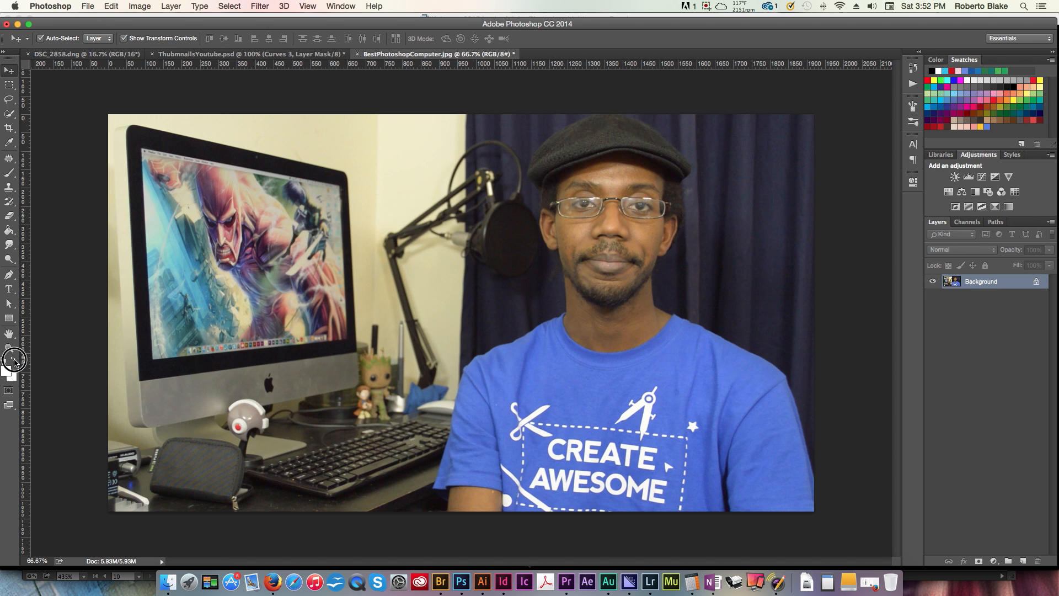
- Draw two black bars running in from the photo's left edge, about 1025 × 180 px near the keyboard and about 1265 × 185 px above it
left_click(14, 359)
left_click(9, 320)
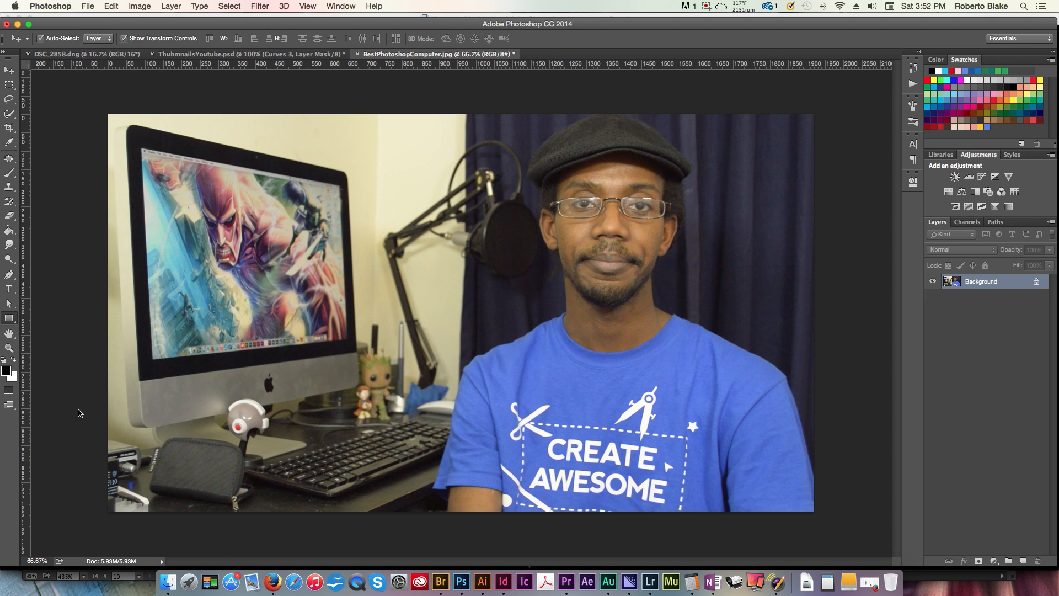
left_click_drag(62, 389, 438, 455)
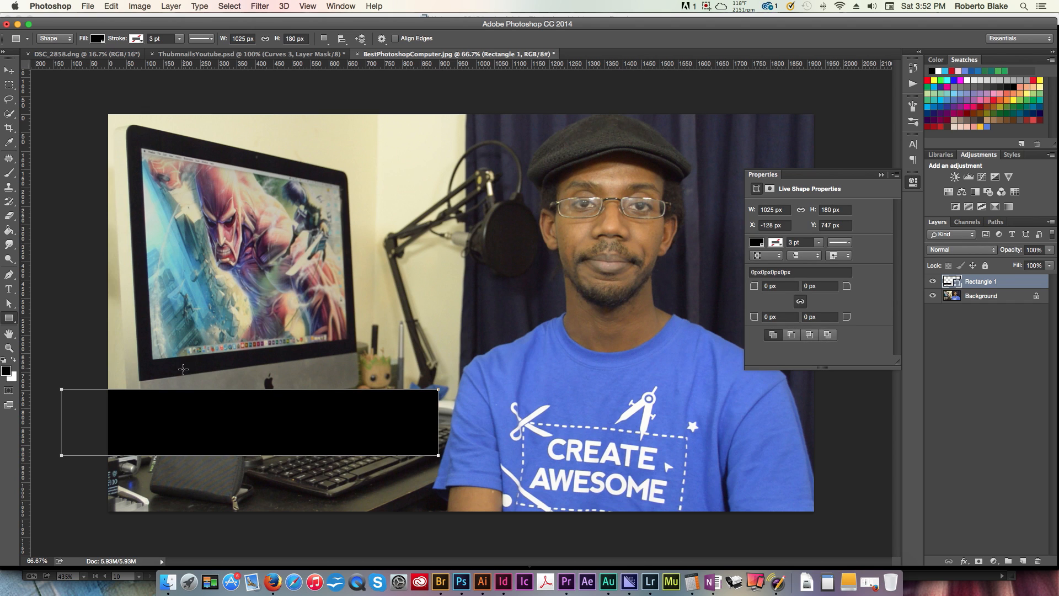
left_click_drag(53, 287, 518, 354)
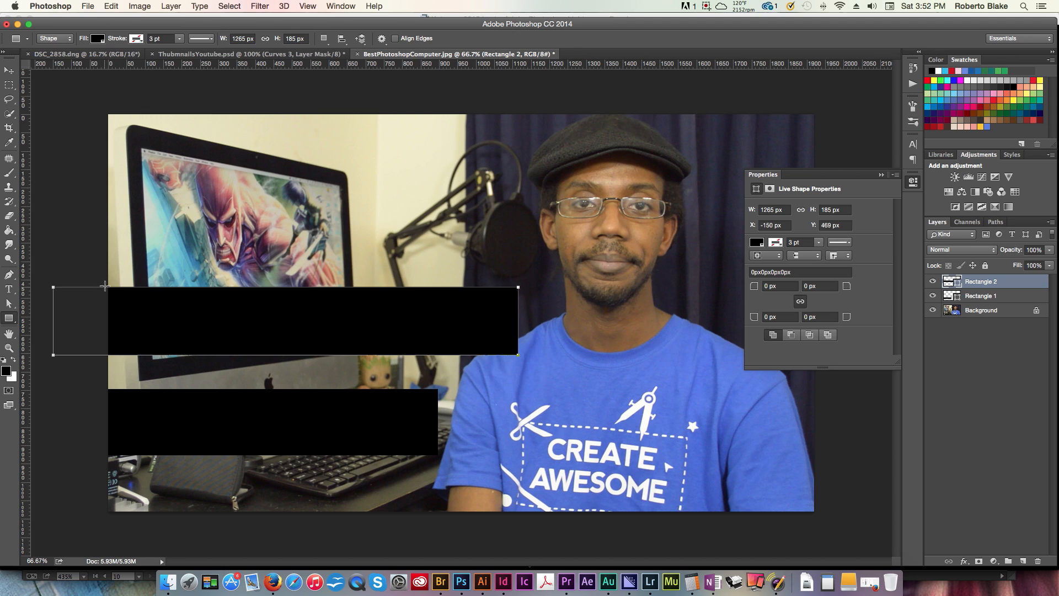
- Create a white text box over the upper black bar containing the word BEST, sized at 82 pt
key("t")
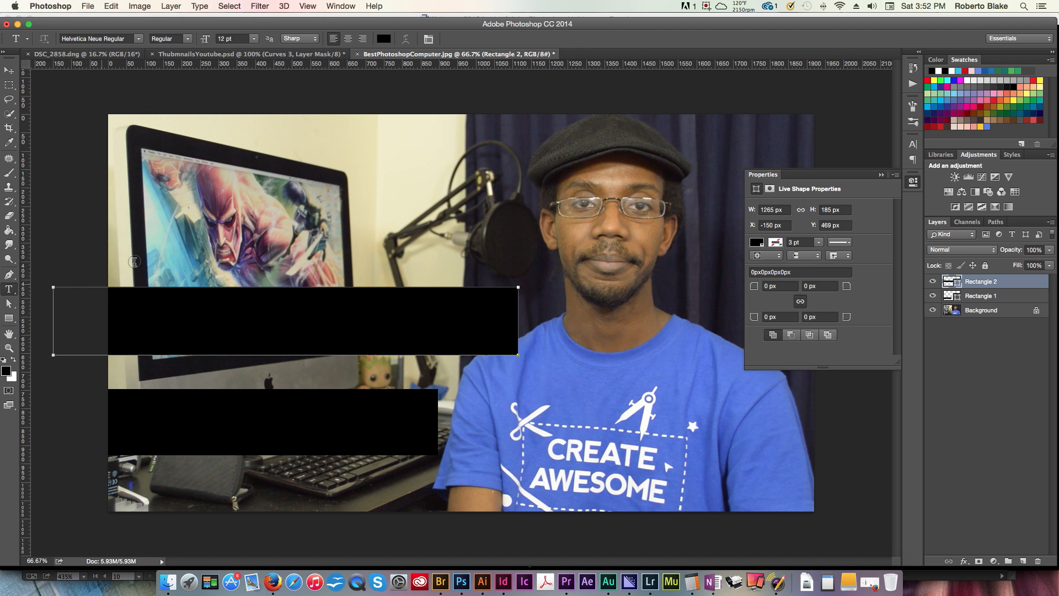
left_click(13, 359)
left_click_drag(114, 279, 506, 339)
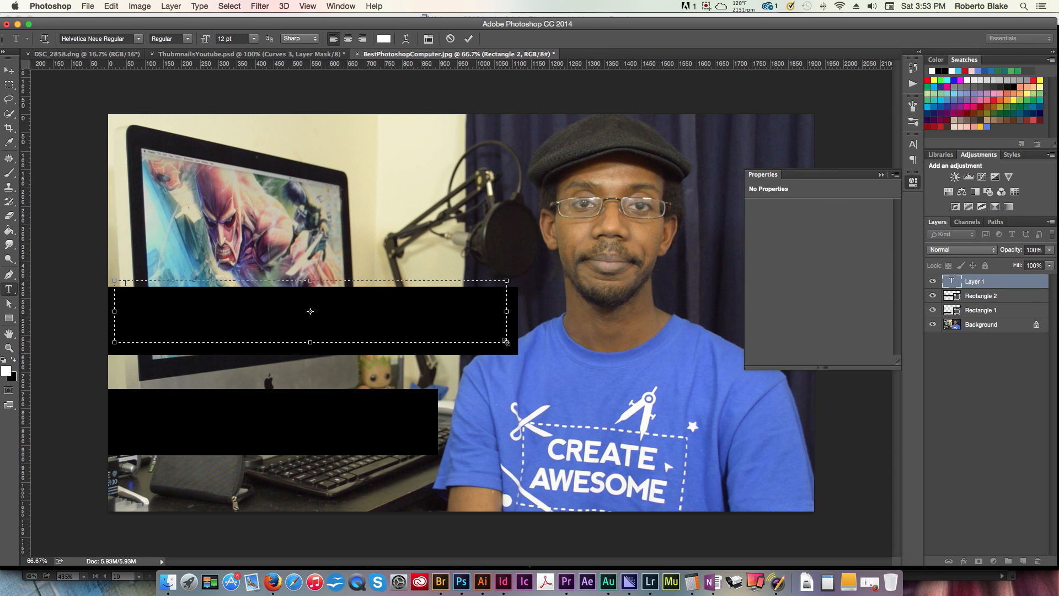
key("alt+shift+super+period")
key("alt+shift+super+period")
key("alt+shift+super+period")
key("alt+shift+super+period")
key("alt+shift+super+period")
key("alt+shift+super+period")
key("alt+shift+super+period")
key("alt+shift+super+period")
key("alt+shift+super+period")
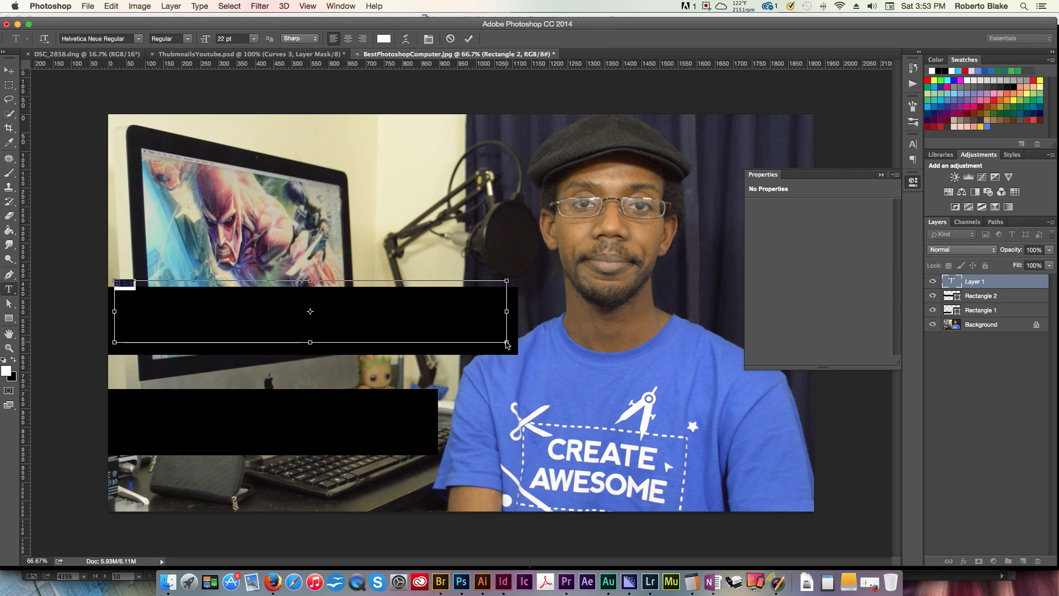
key("alt+shift+super+period")
key("alt+shift+super+period")
key("alt+shift+super+period")
key("alt+shift+super+period")
key("alt+shift+super+period")
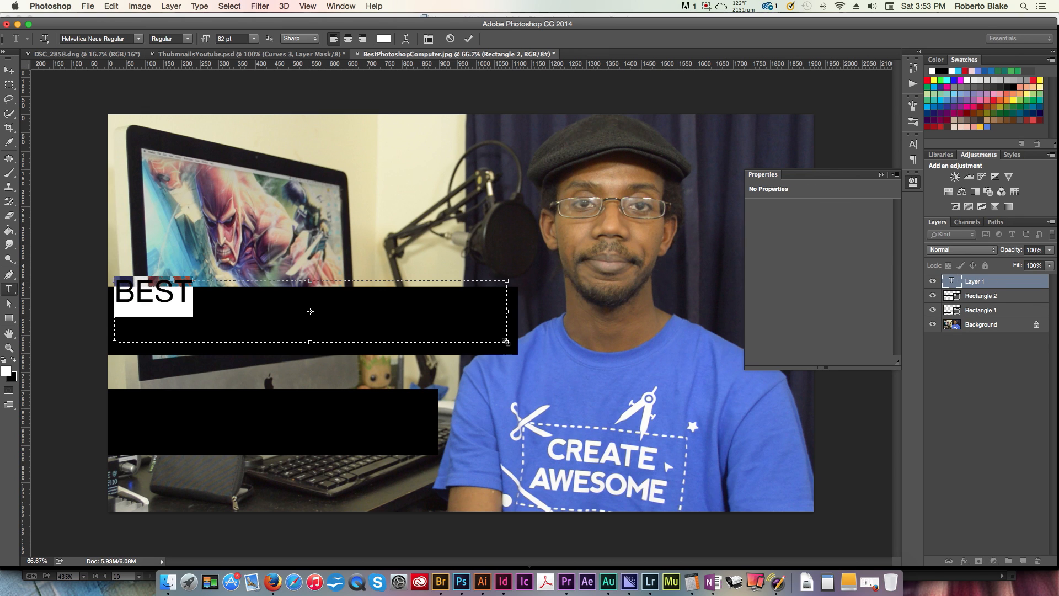
- Complete the heading as BEST LAPTOPS FOR and shrink its text box from the top and left to sit inside the bar
key("Right")
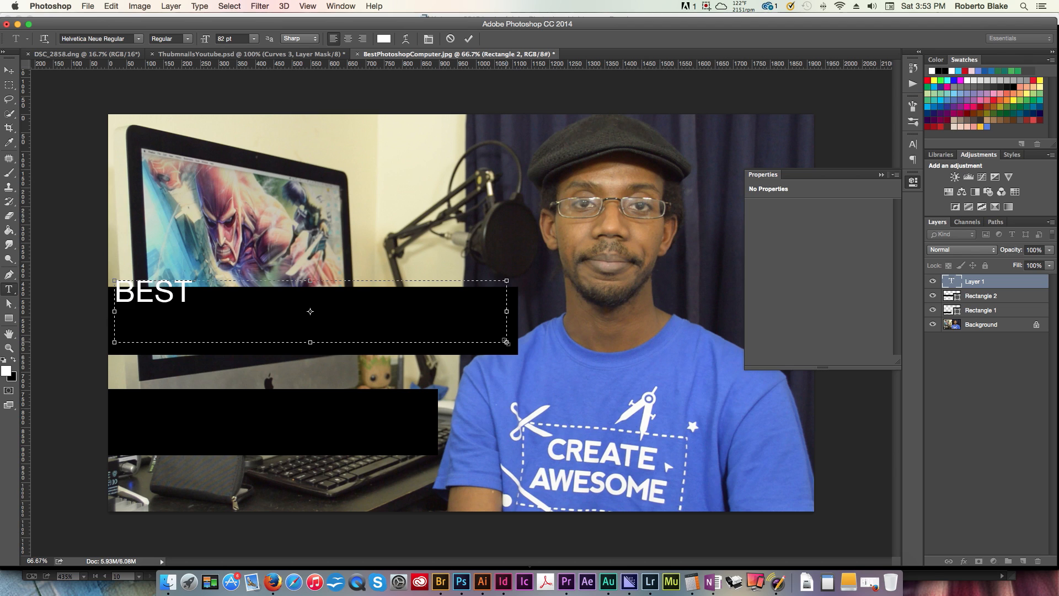
type("LAPTOPS FOR")
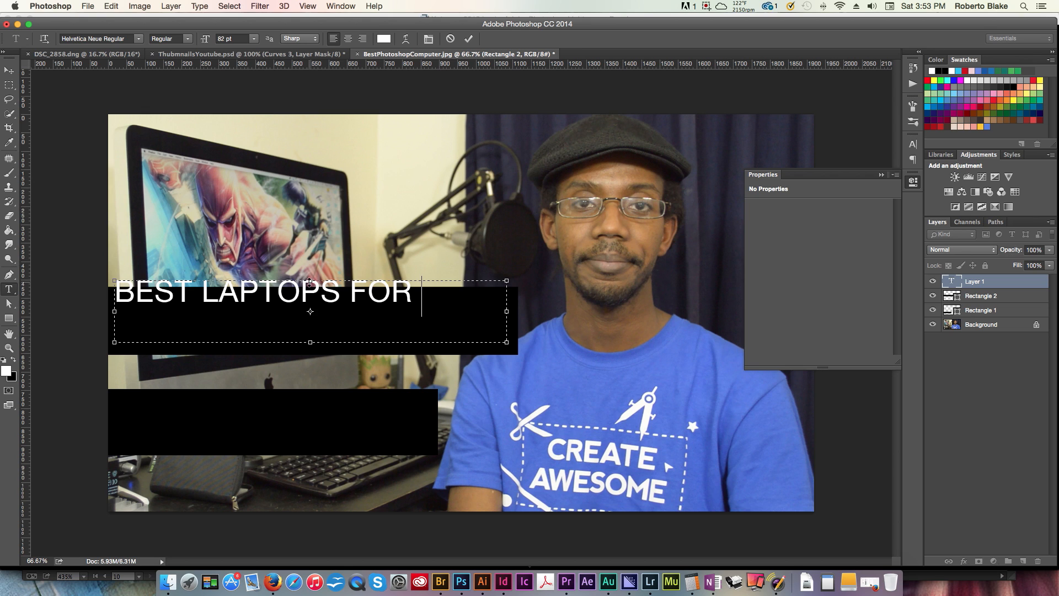
left_click_drag(310, 281, 309, 297)
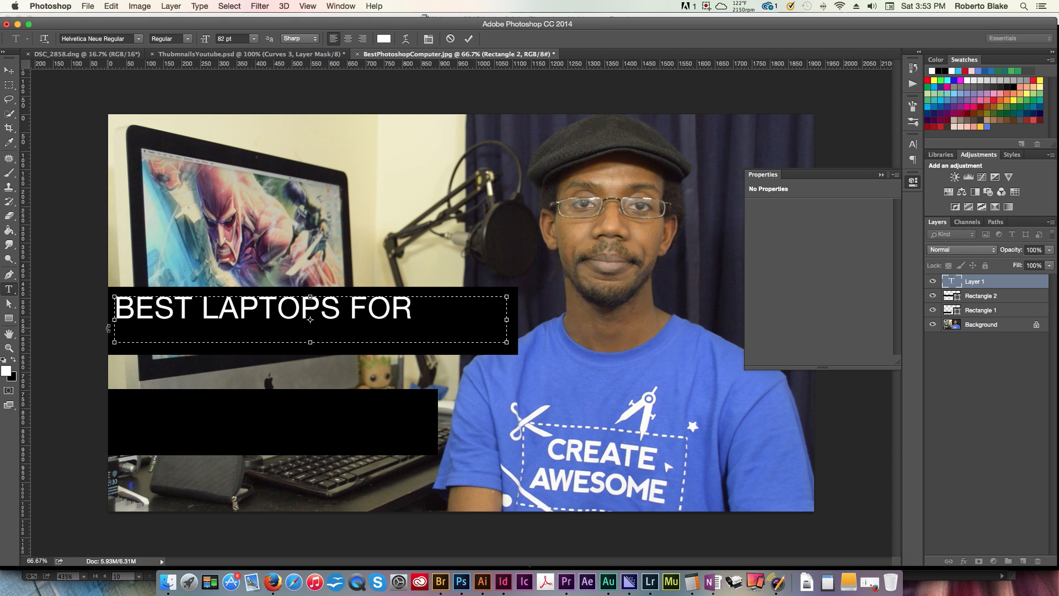
left_click_drag(114, 322, 123, 320)
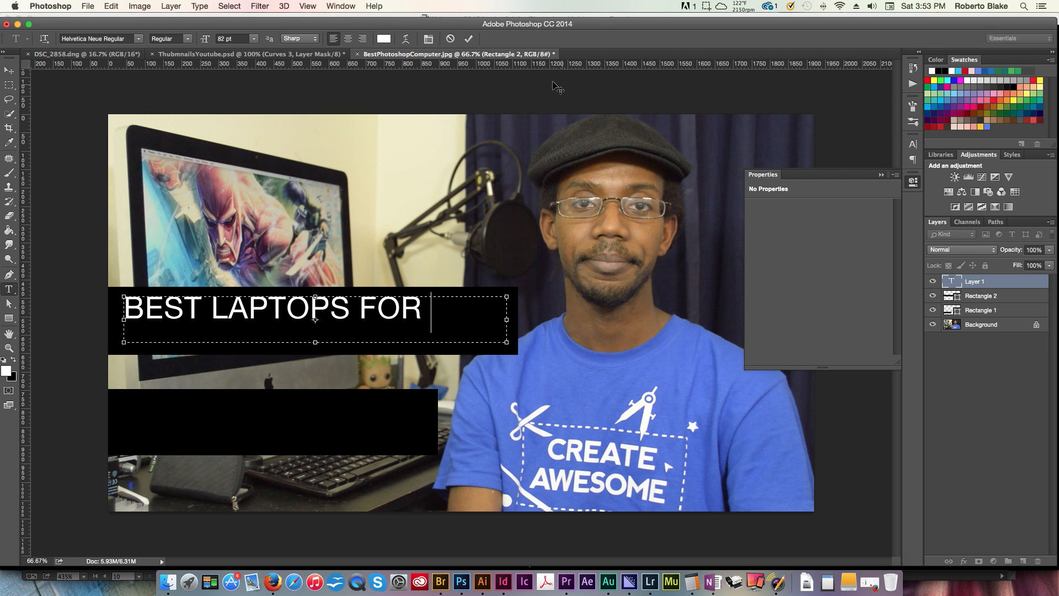
left_click(469, 39)
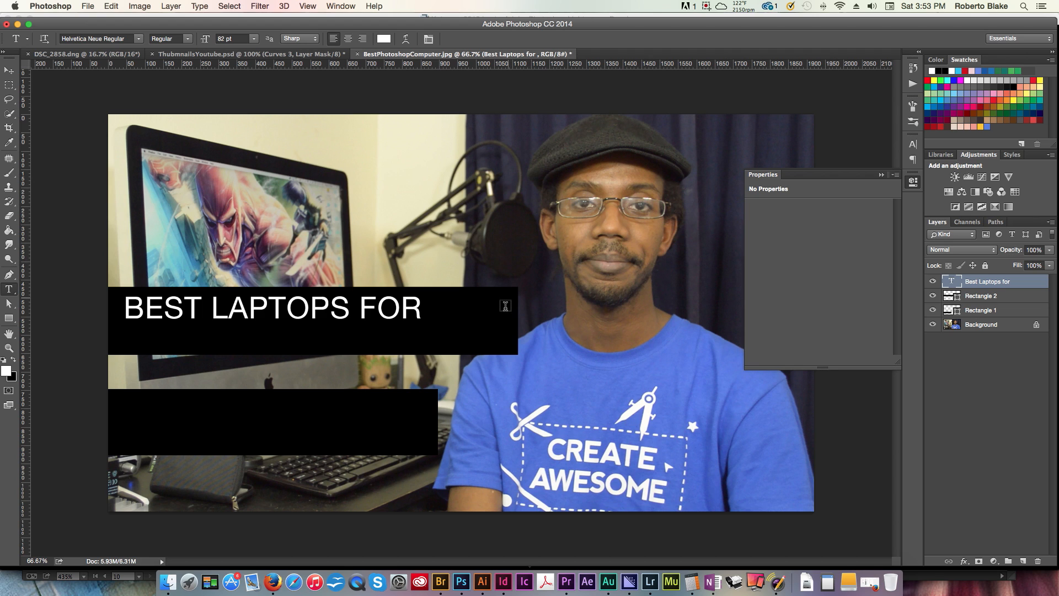
key("v")
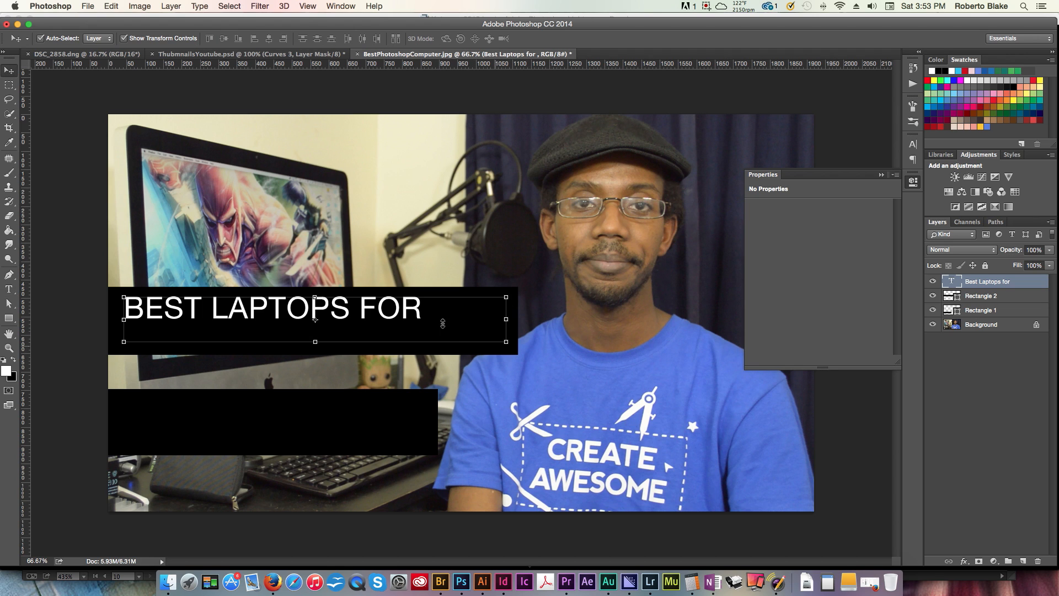
left_click(83, 236)
left_click(451, 346)
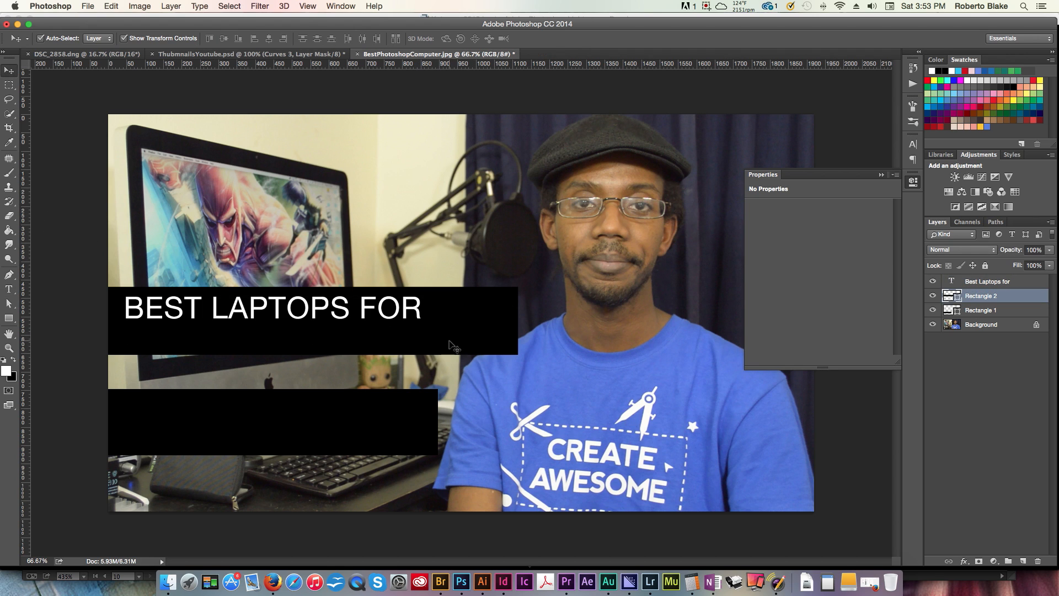
- Enlarge the whole BEST LAPTOPS FOR heading to 102 pt
key("t")
left_click(362, 309)
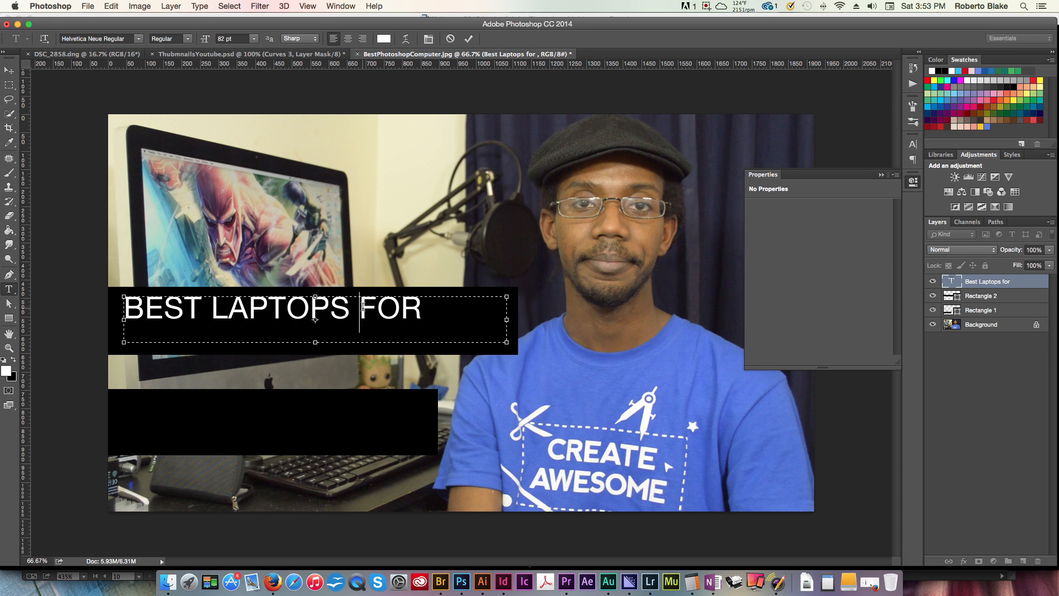
key("super+a")
key("super+shift+period")
key("super+shift+period")
key("super+shift+period")
key("super+shift+period")
key("super+shift+period")
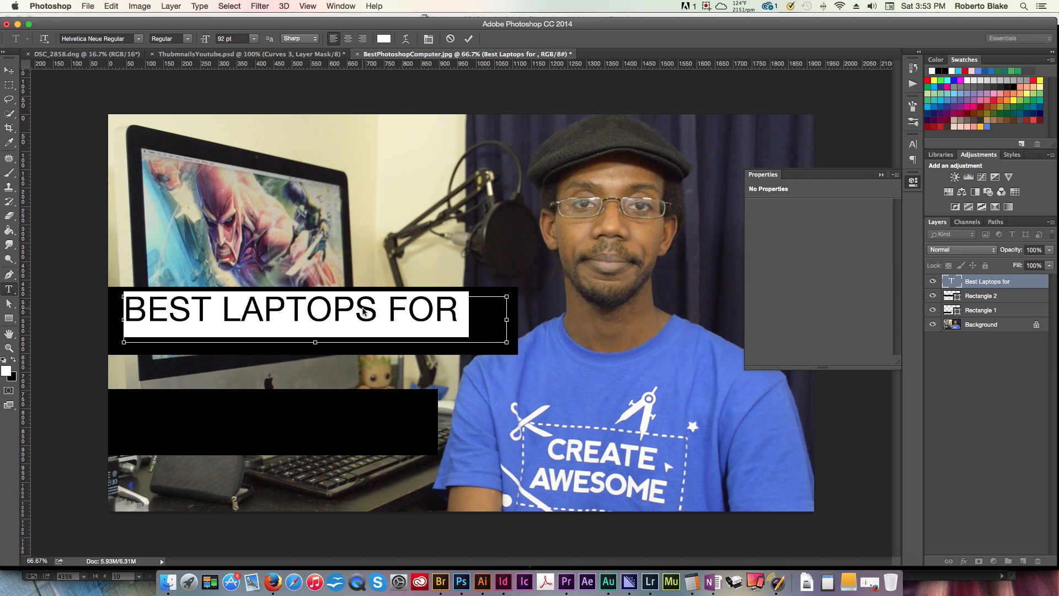
key("super+shift+period")
key("super+shift+period")
key("super+shift+period")
key("super+shift+period")
key("super+shift+period")
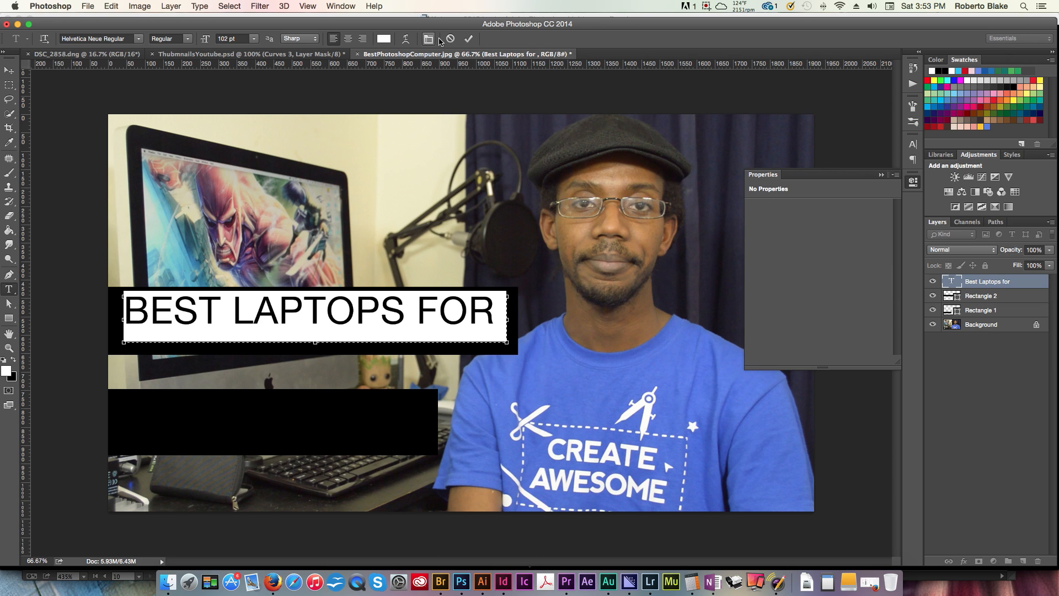
- Set the heading in Helvetica Neue Bold and reduce it to 100 pt so it stays on one line
left_click(188, 40)
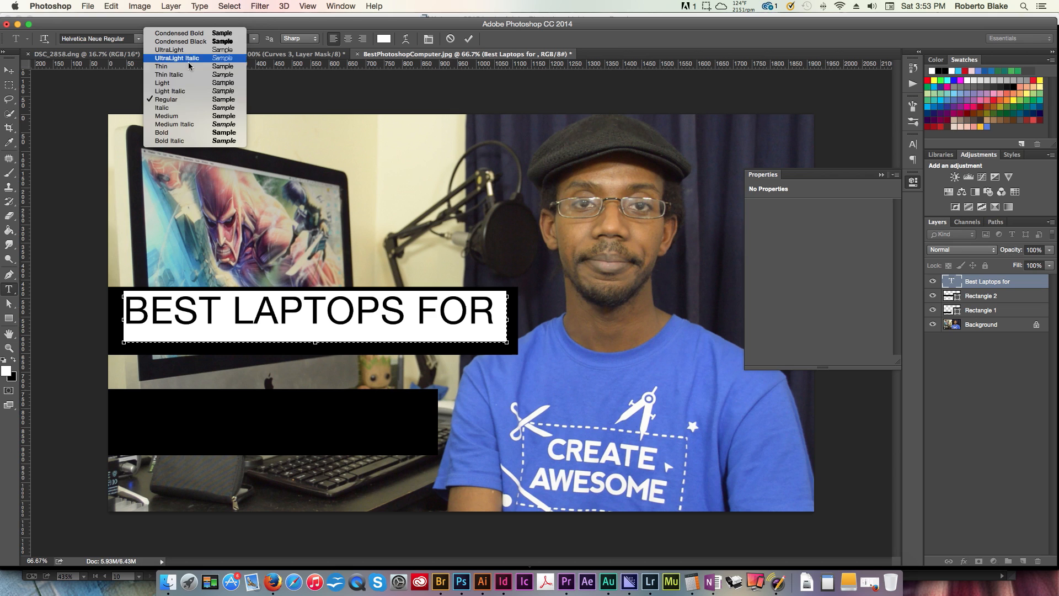
left_click(185, 133)
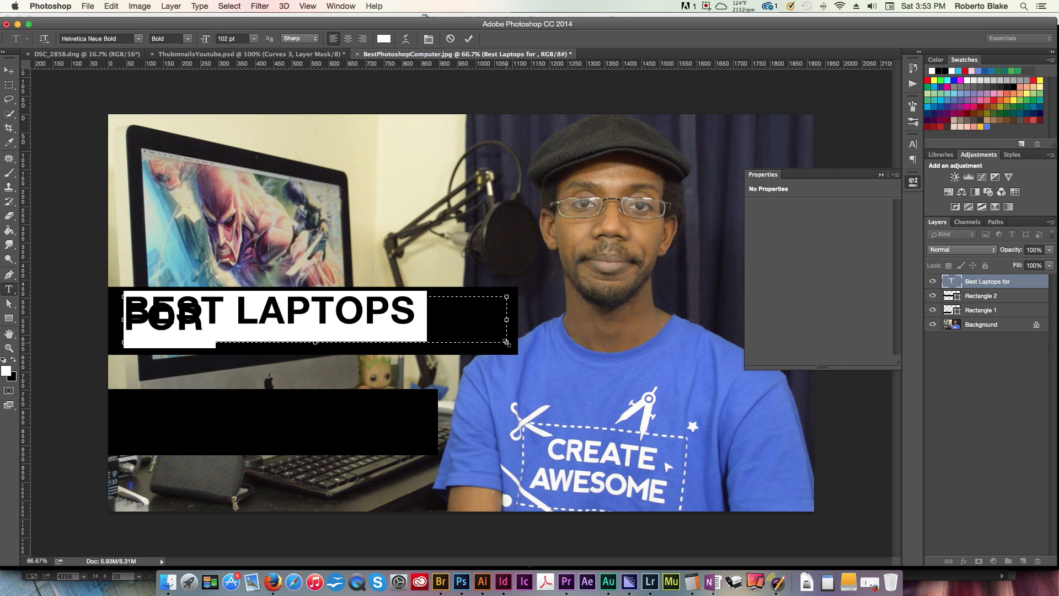
key("super+shift+comma")
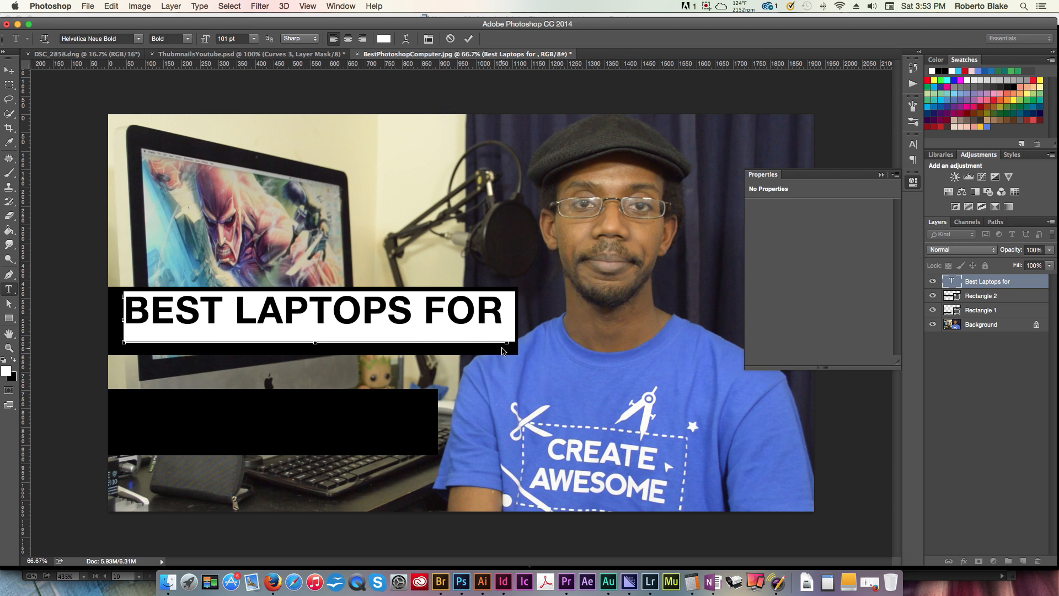
key("super+shift+comma")
key("super+shift+comma")
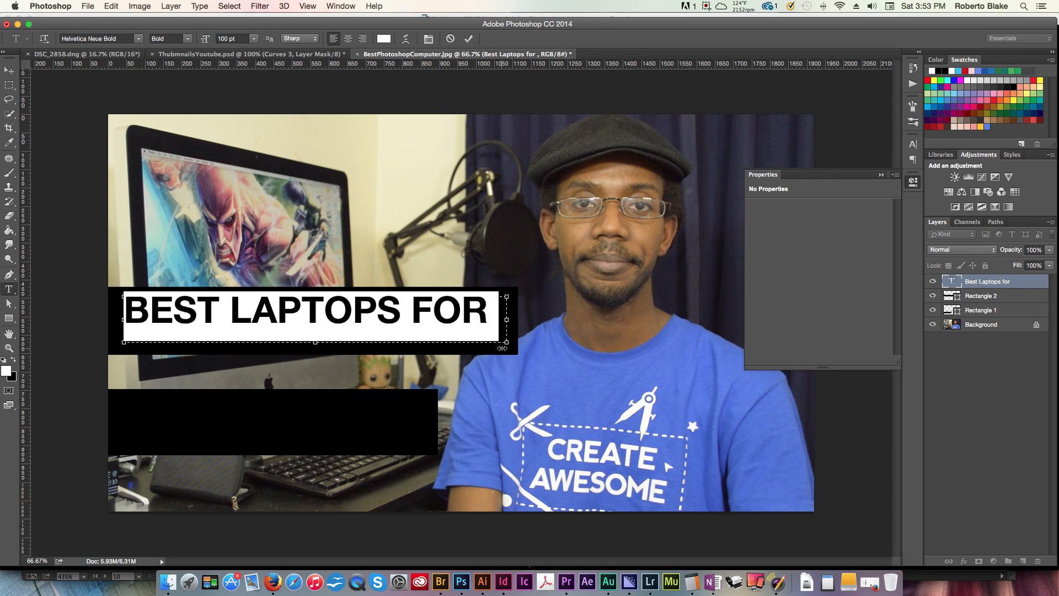
left_click(469, 39)
key("v")
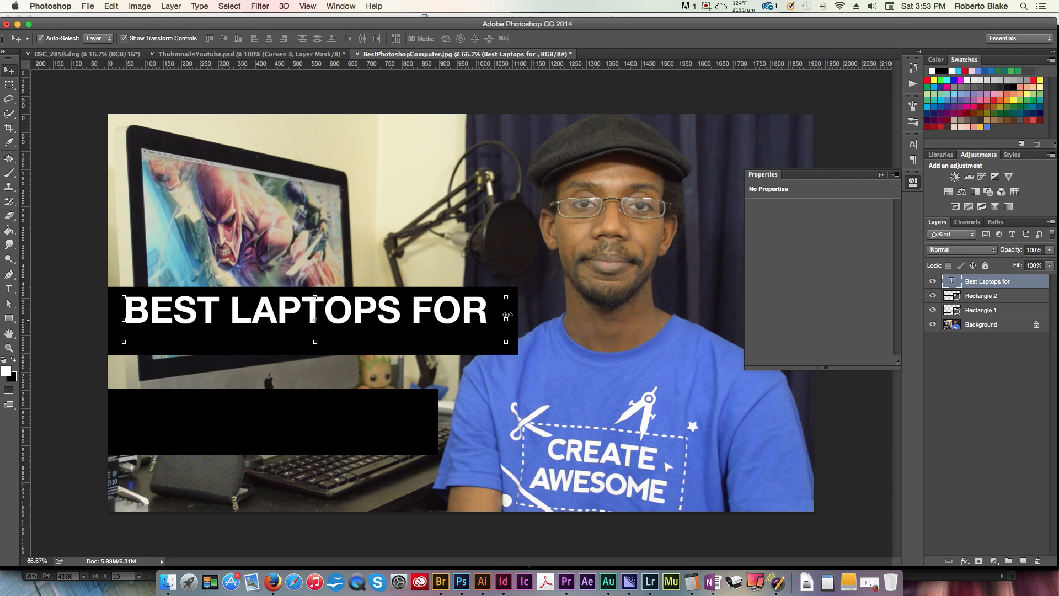
- Shrink the bar behind the heading to about 1233 × 136 px so it fits closely around the text
left_click(510, 325)
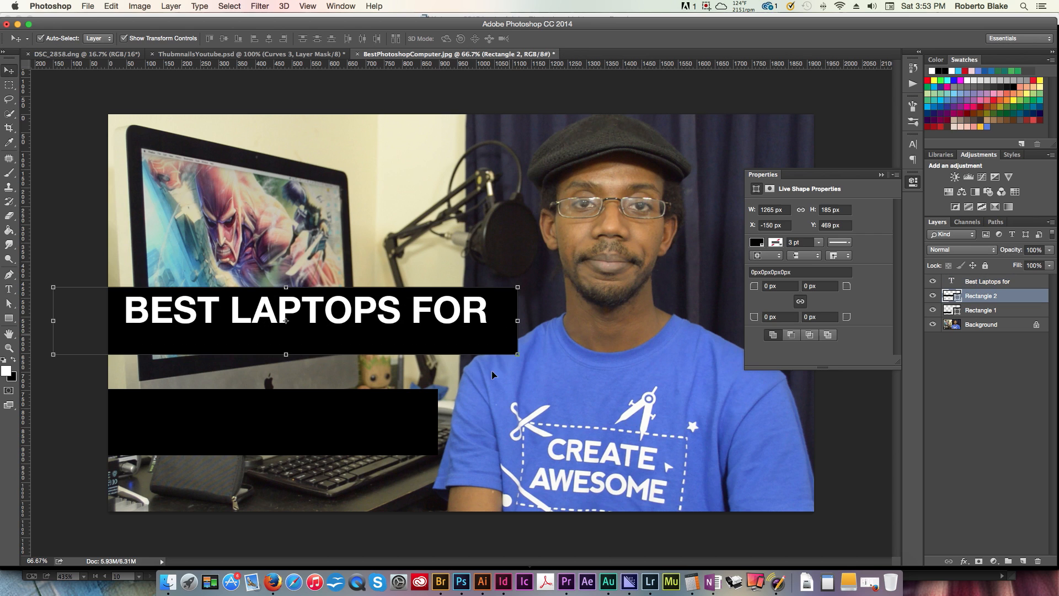
mouse_move(517, 353)
left_mouse_down()
mouse_move(499, 328)
mouse_move(507, 336)
left_mouse_up()
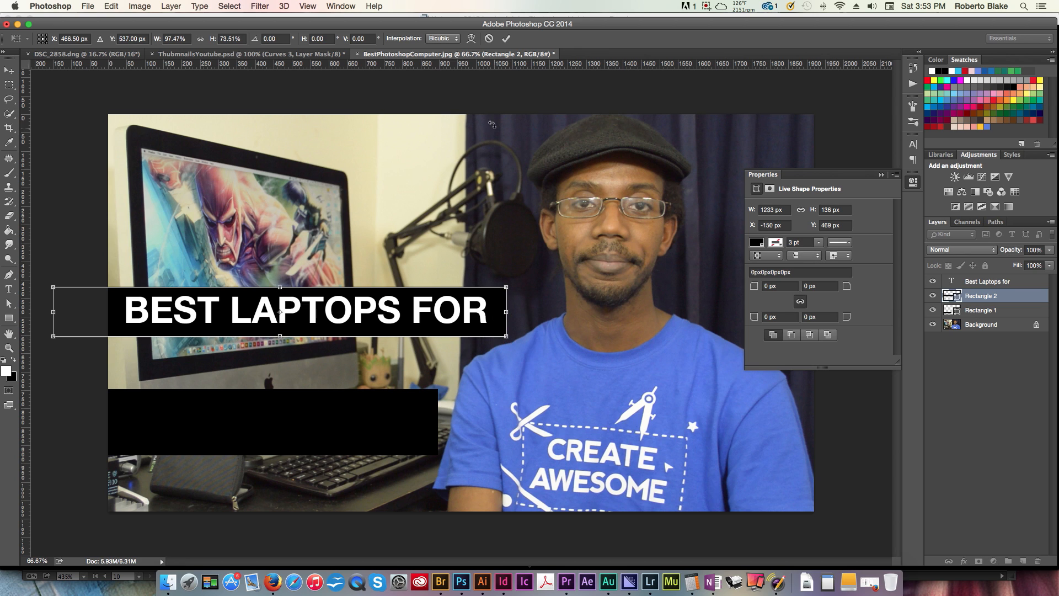
left_click(506, 38)
- Change the heading bar's fill from the swatches to a medium blue and deselect the bar
left_click(756, 243)
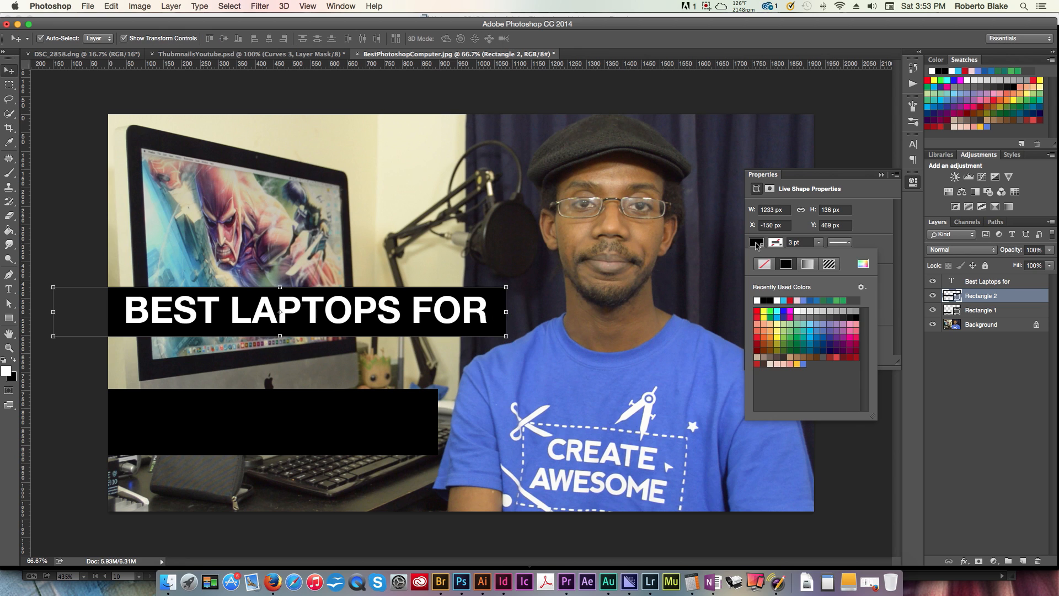
left_click(784, 311)
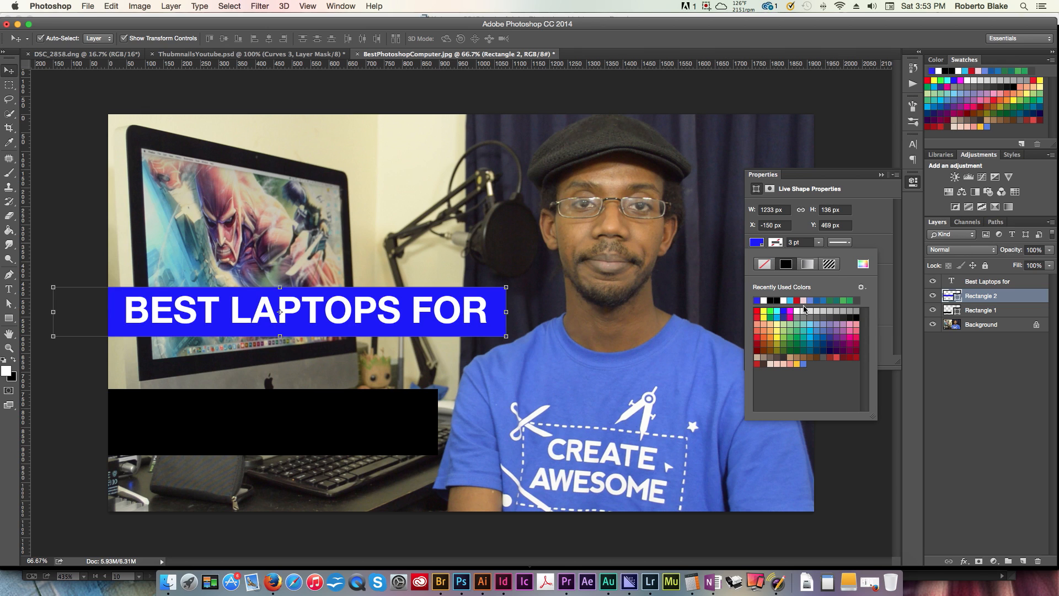
left_click(827, 337)
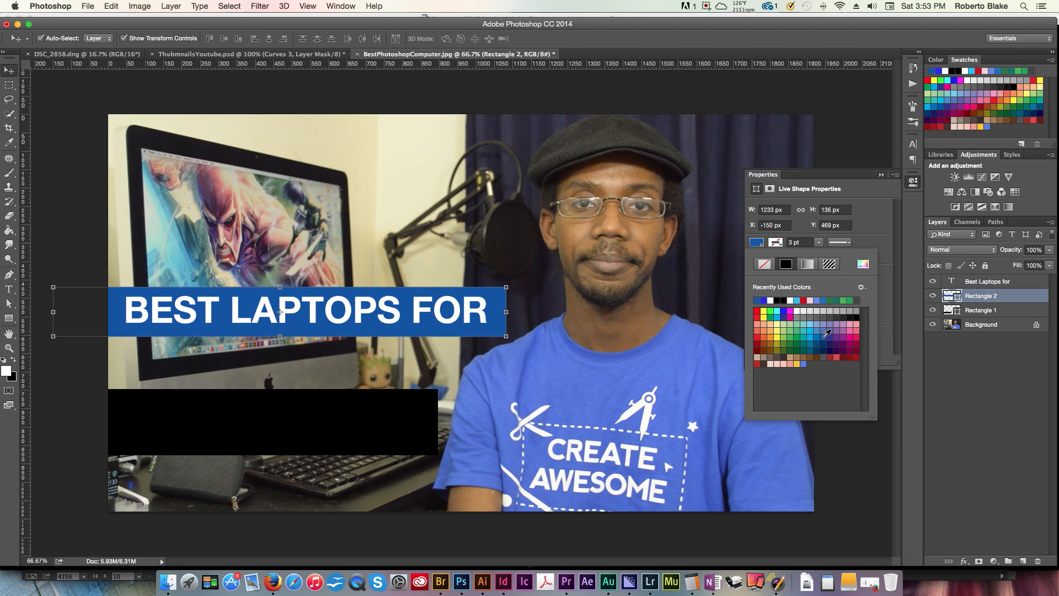
left_click(817, 343)
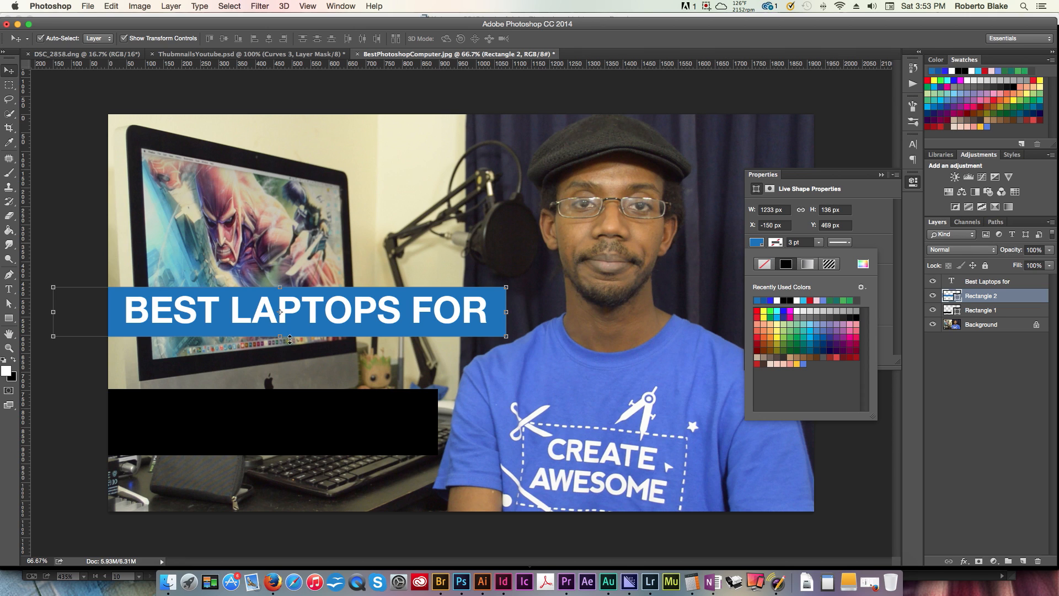
left_click(54, 206)
- Move the lower black bar up beneath the blue bar, aligned with the canvas's left edge at X 0 px, Y 658 px
left_click(362, 432)
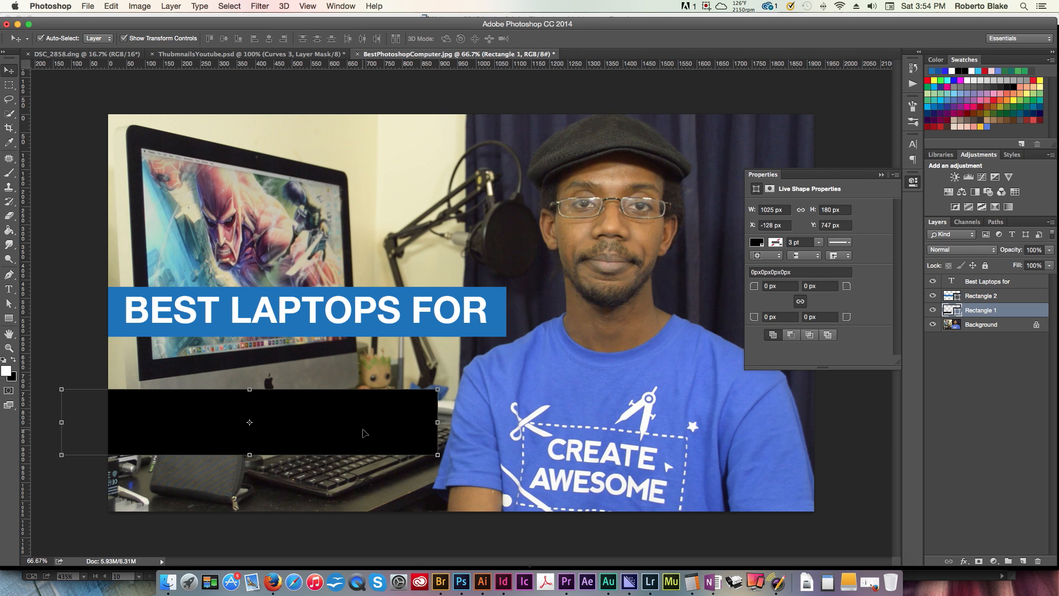
key("shift+1")
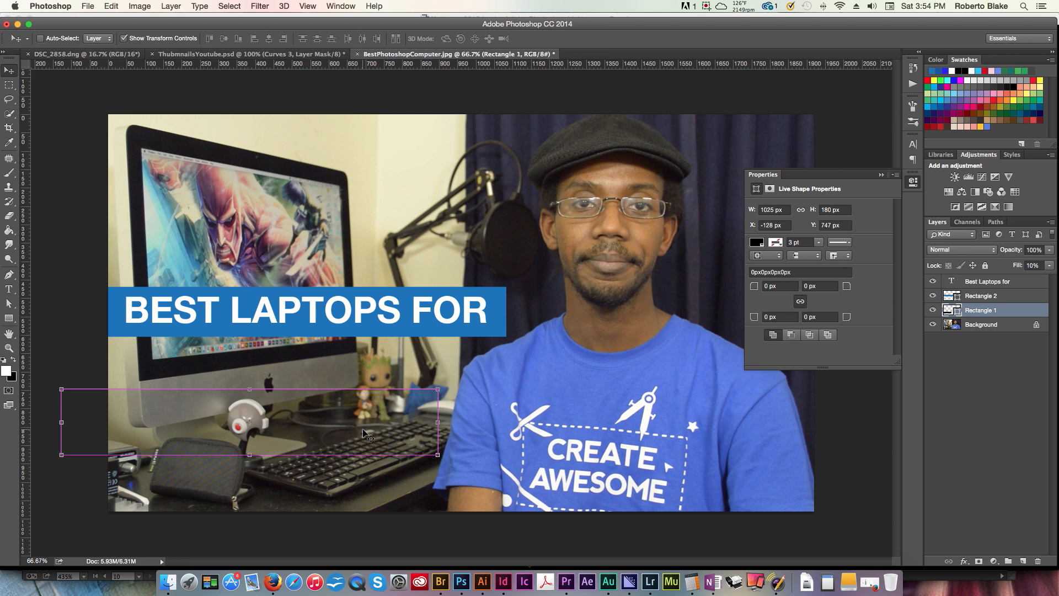
key("super+z")
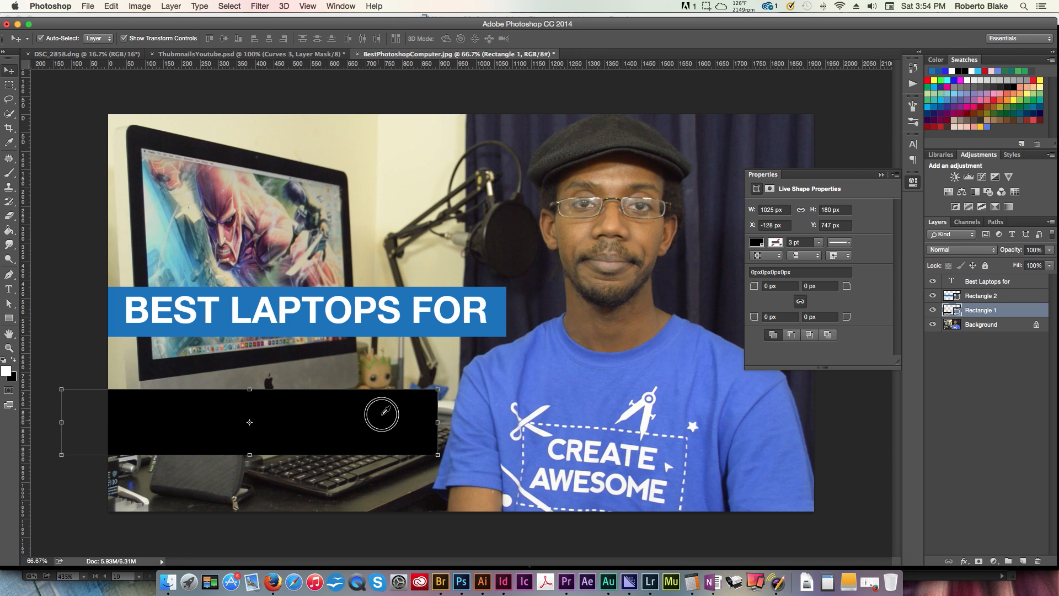
mouse_move(383, 409)
left_mouse_down()
mouse_move(403, 402)
mouse_move(387, 421)
left_mouse_up()
- Add a text box across the black bar with the text PHOTOSHOP
key("t")
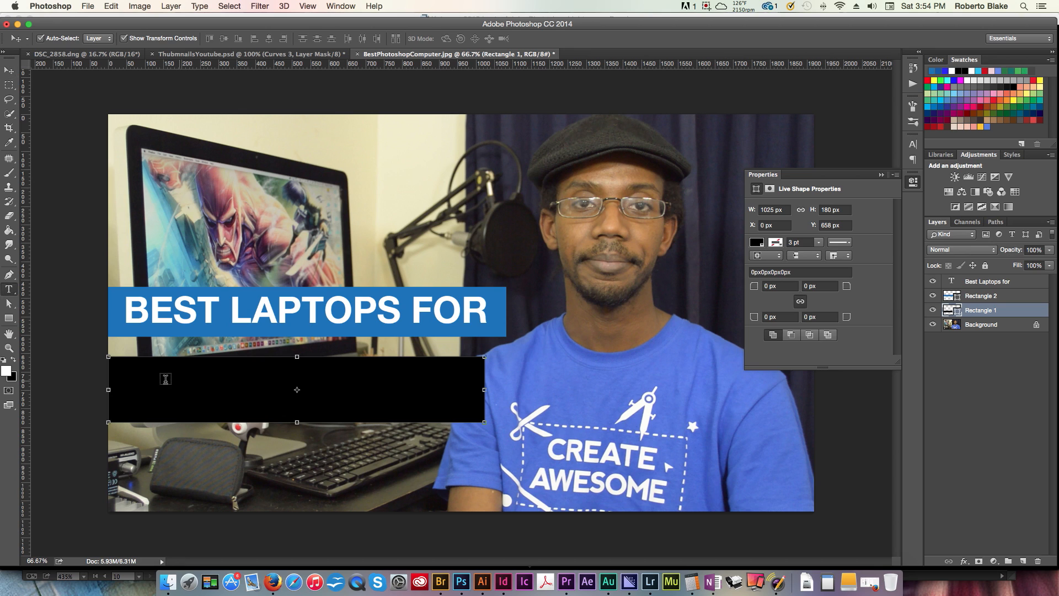
left_click(118, 354)
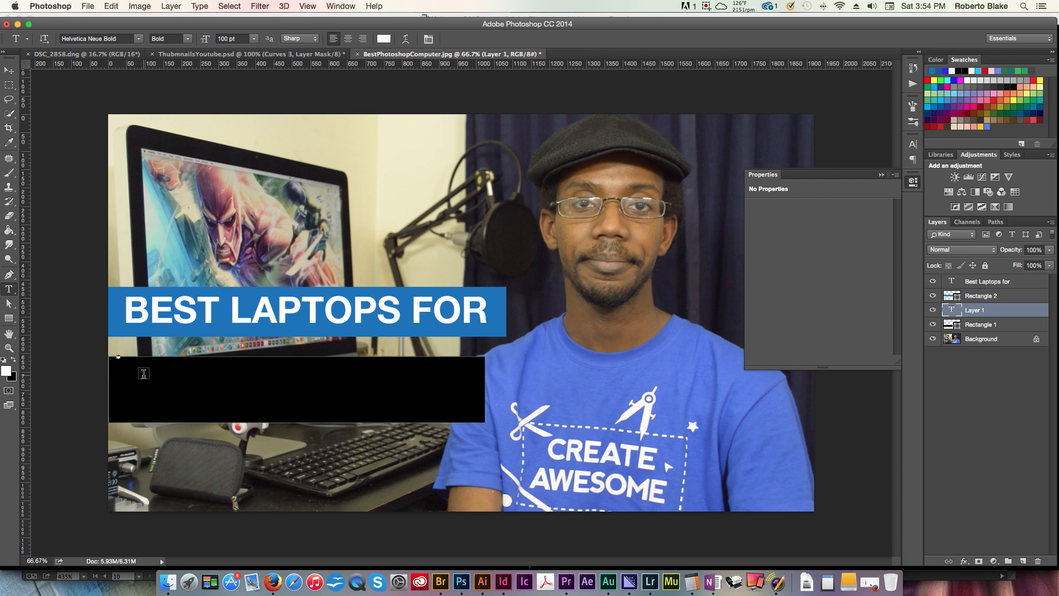
key("super+z")
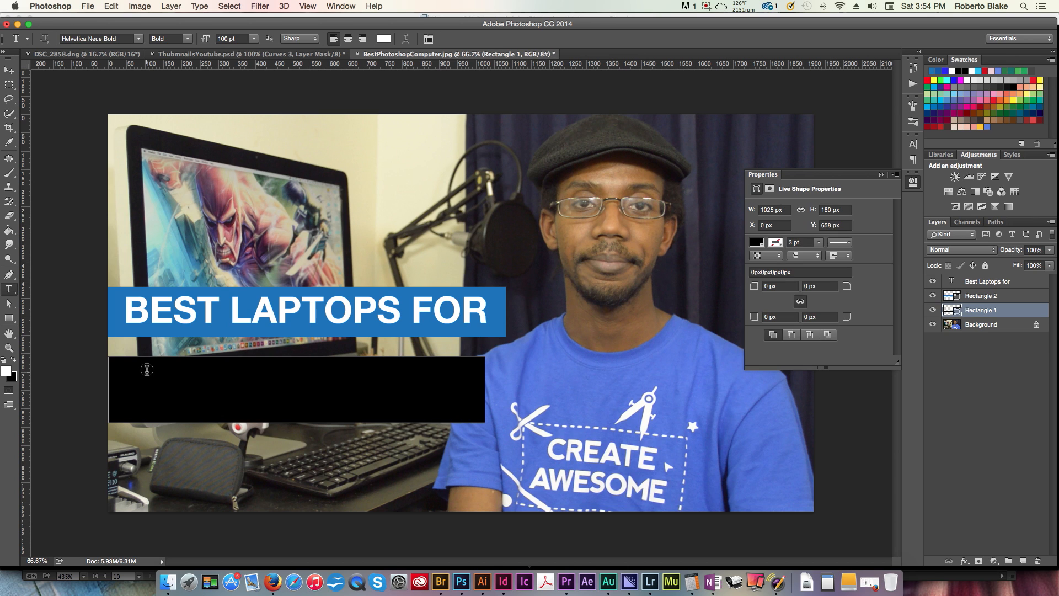
left_click_drag(119, 348, 471, 408)
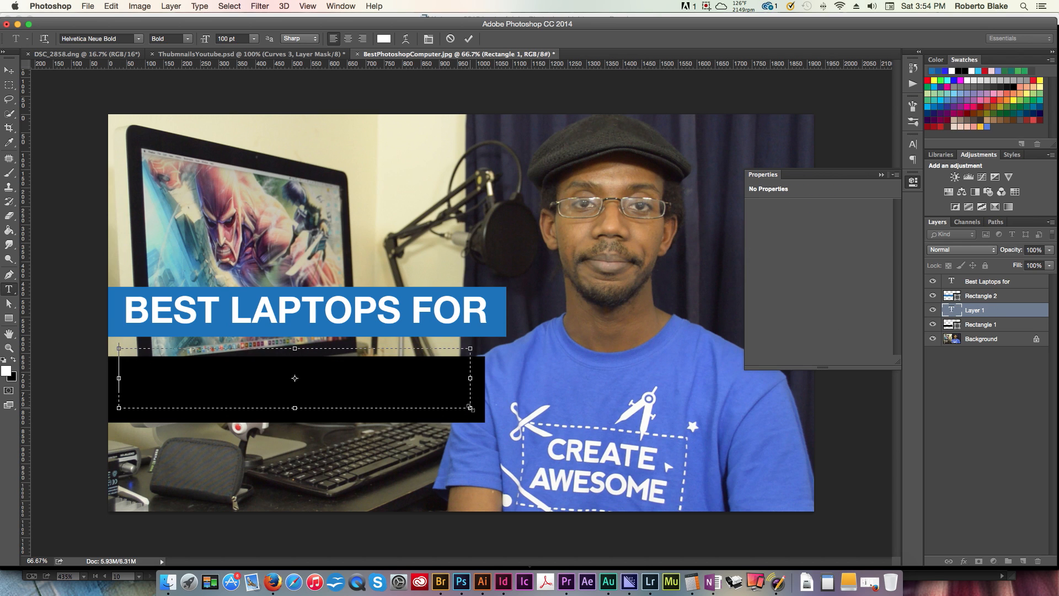
type("PHOTOSH")
key("BackSpace")
key("BackSpace")
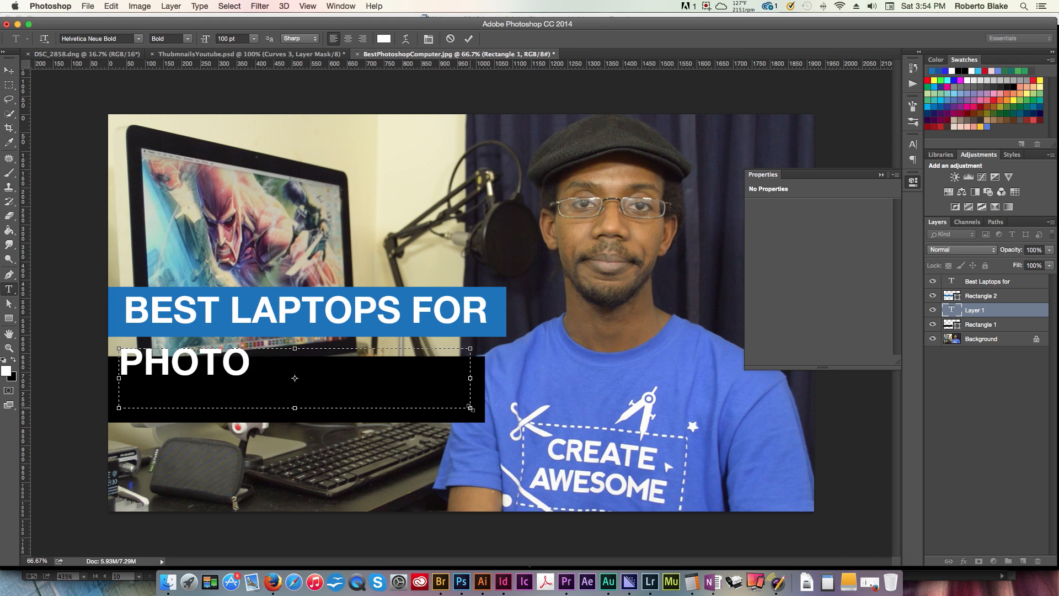
type("SHOP")
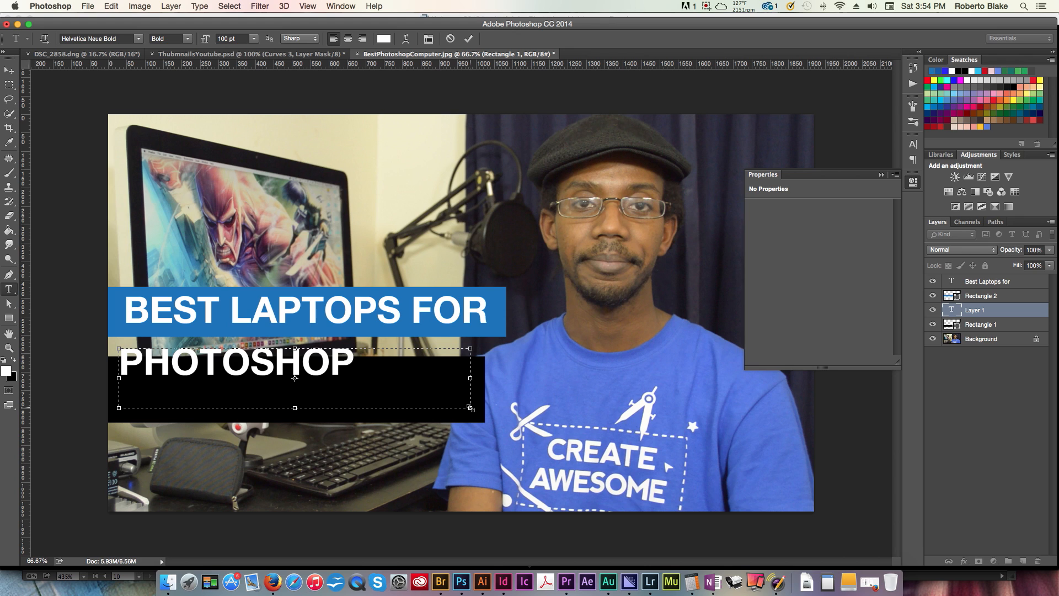
- Enlarge the PHOTOSHOP text to 145 pt so it nearly spans the black bar
key("super+a")
key("super+shift+period")
key("super+shift+period")
key("super+shift+period")
key("super+shift+period")
key("super+shift+period")
key("super+shift+period")
key("super+shift+period")
key("super+shift+period")
key("super+shift+period")
key("super+shift+period")
key("super+shift+period")
key("super+shift+period")
key("super+shift+period")
key("super+shift+period")
key("super+shift+period")
key("super+shift+period")
key("super+shift+period")
key("super+shift+period")
key("super+shift+period")
key("super+shift+period")
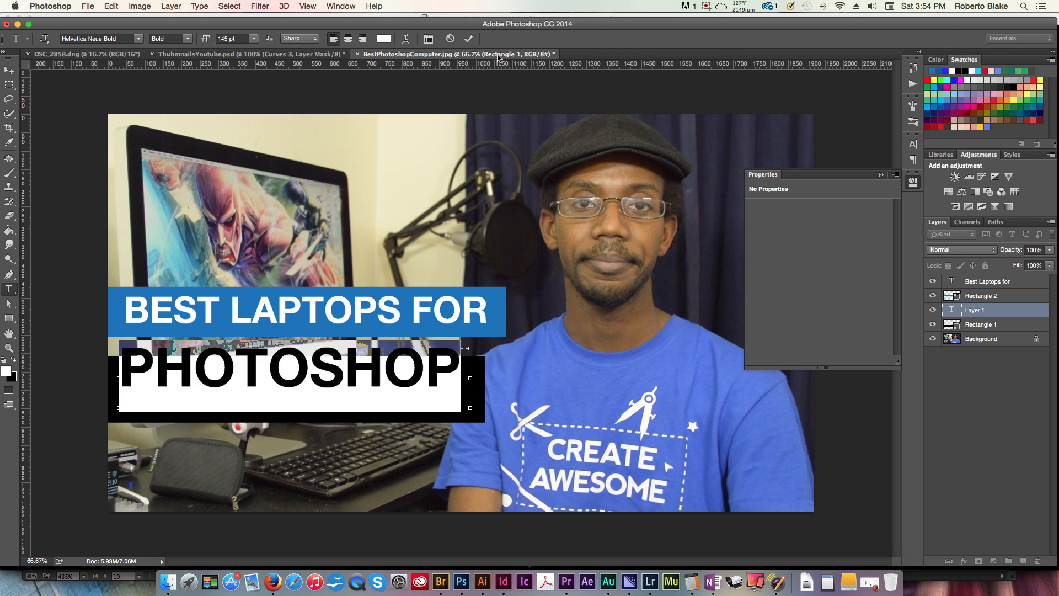
left_click(468, 39)
- Nudge the PHOTOSHOP text down until it sits vertically centred on the black bar
key("v")
key("shift+Down")
key("shift+Down")
key("shift+Down")
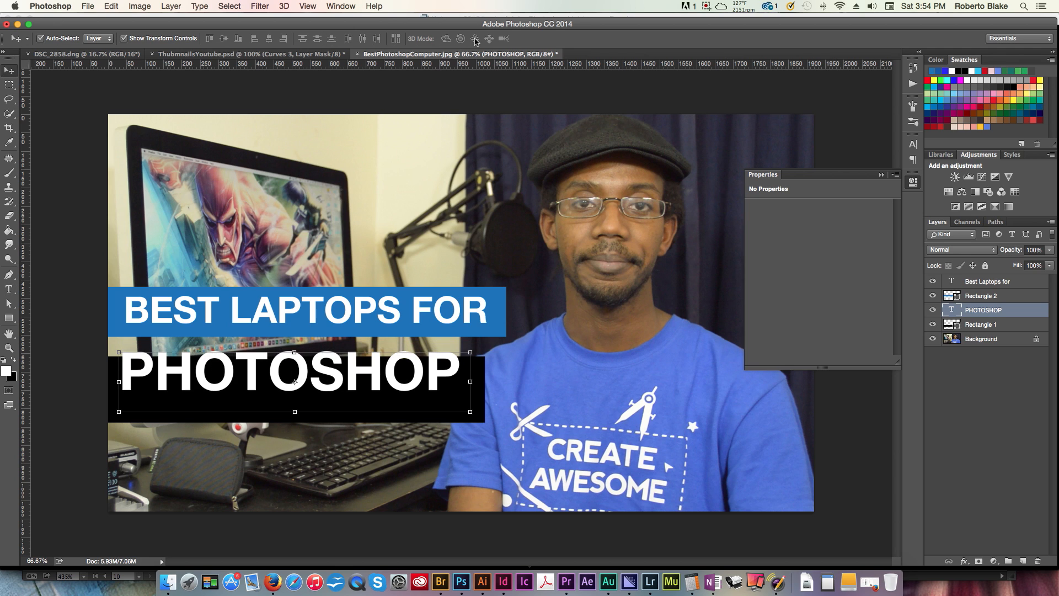
key("shift+Down")
key("shift+Down")
key("t")
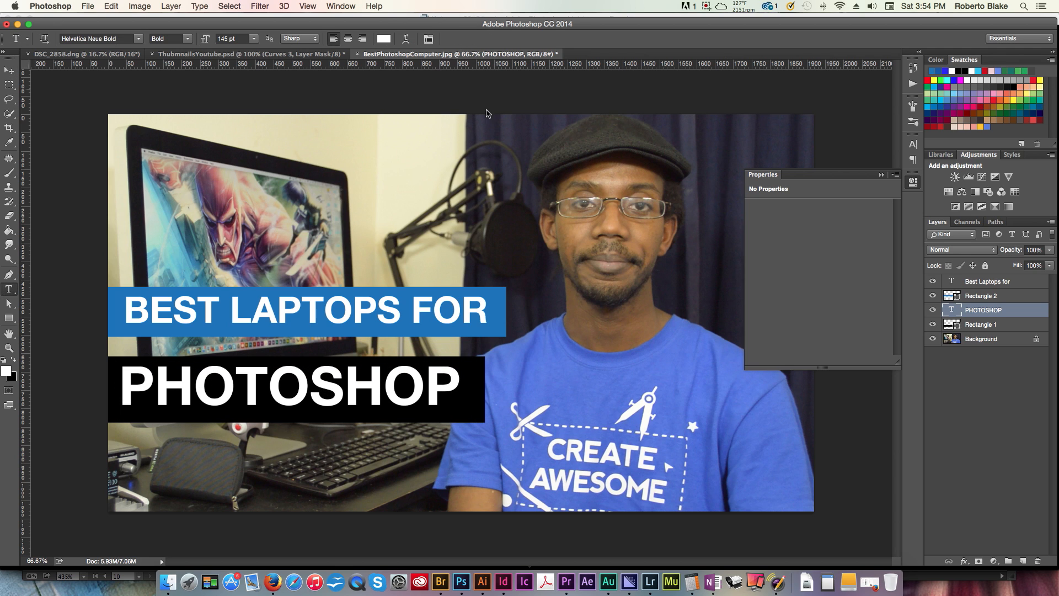
key("v")
key("super+t")
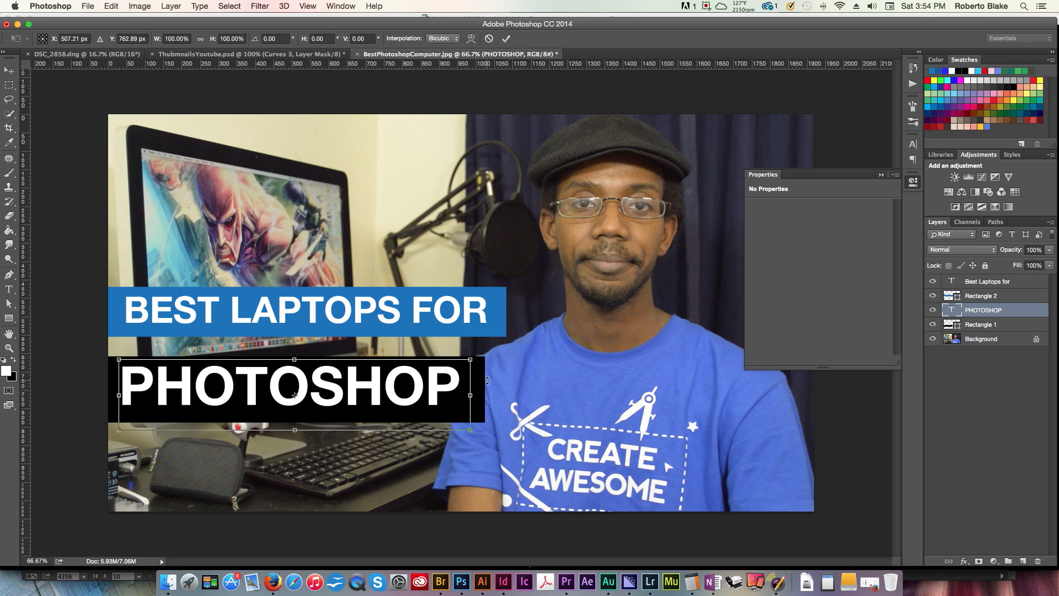
key("Return")
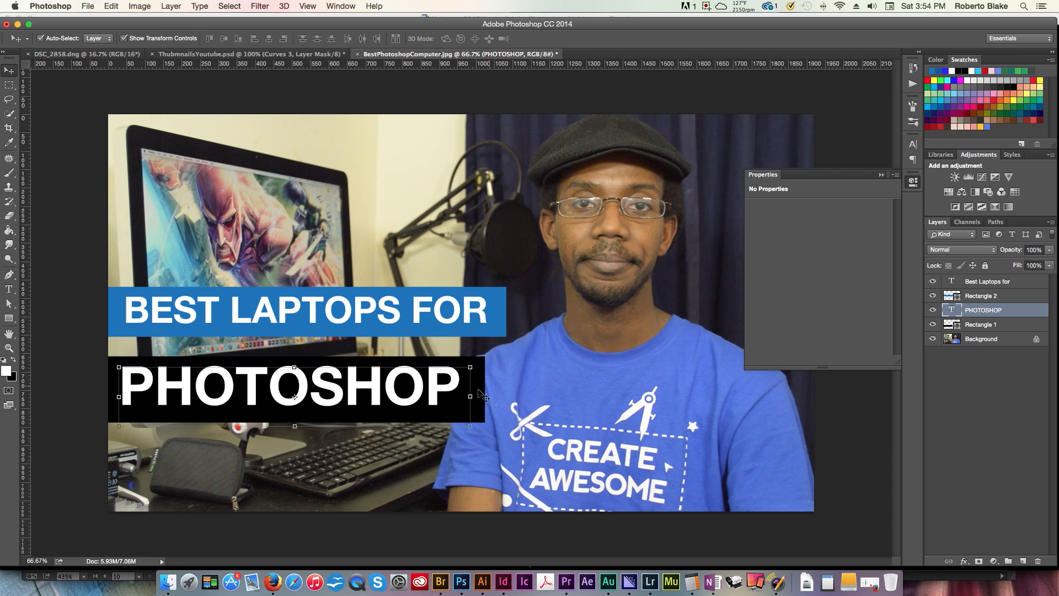
- Reduce the black bar's height to 163 px from its lower edge, keeping its width
left_click(508, 388)
left_click(482, 389)
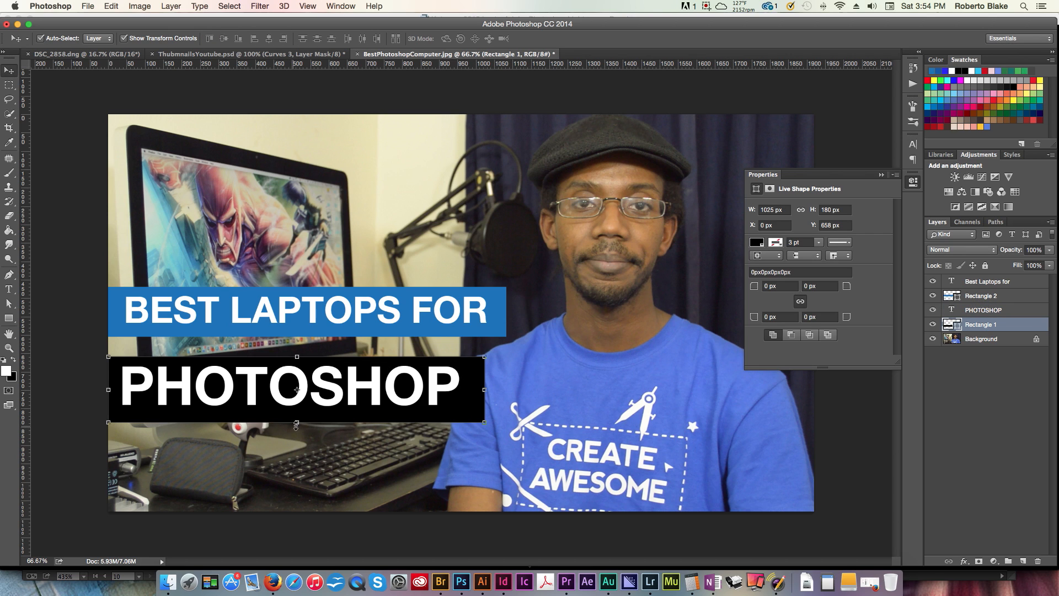
left_click_drag(296, 422, 297, 416)
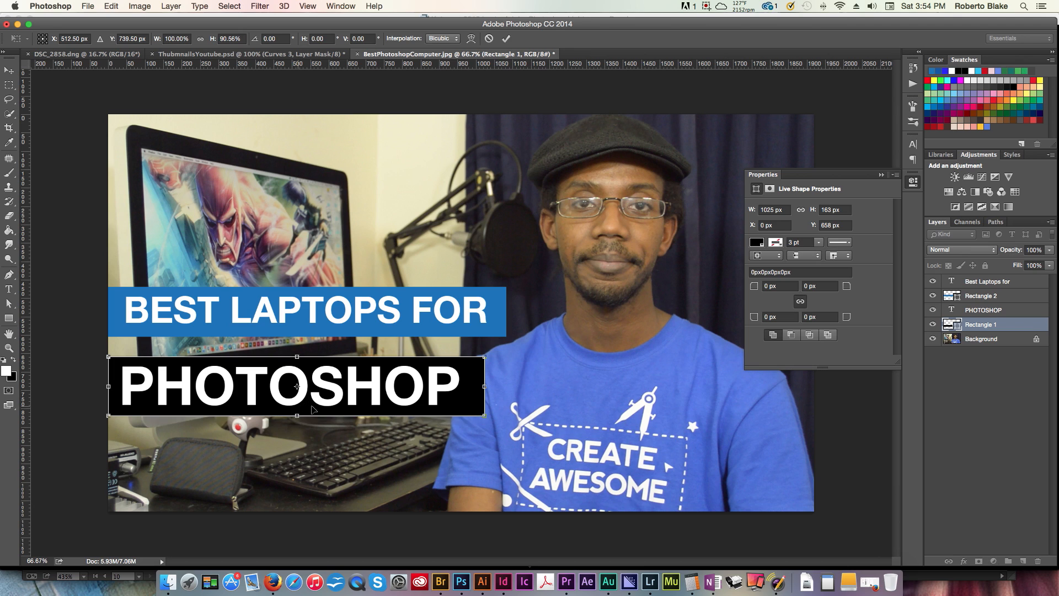
left_click(506, 38)
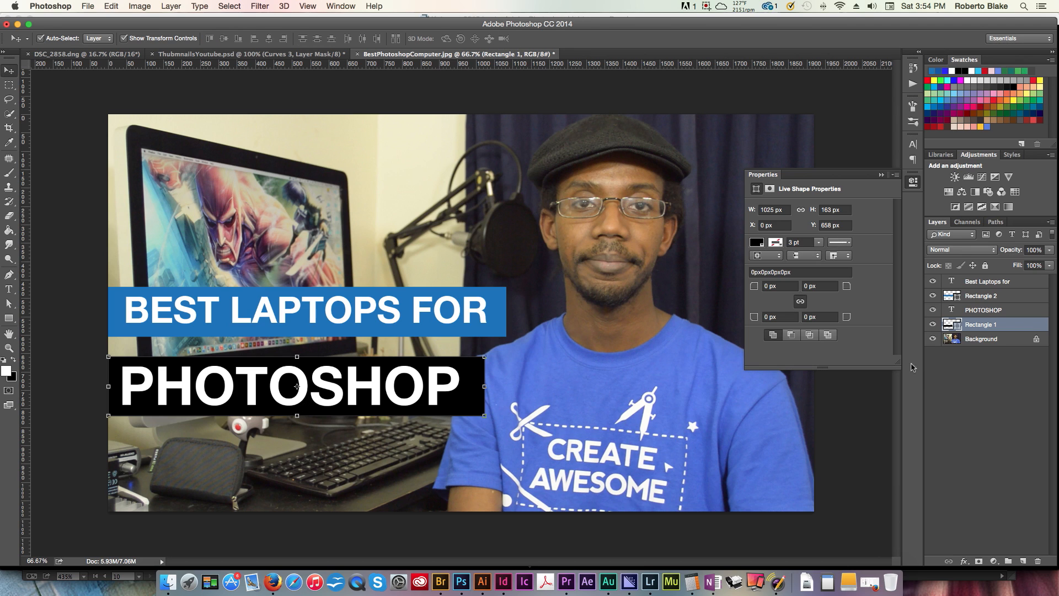
- Add a Curves adjustment above the background photo and shape a contrast curve with brighter highlights
left_click(994, 343)
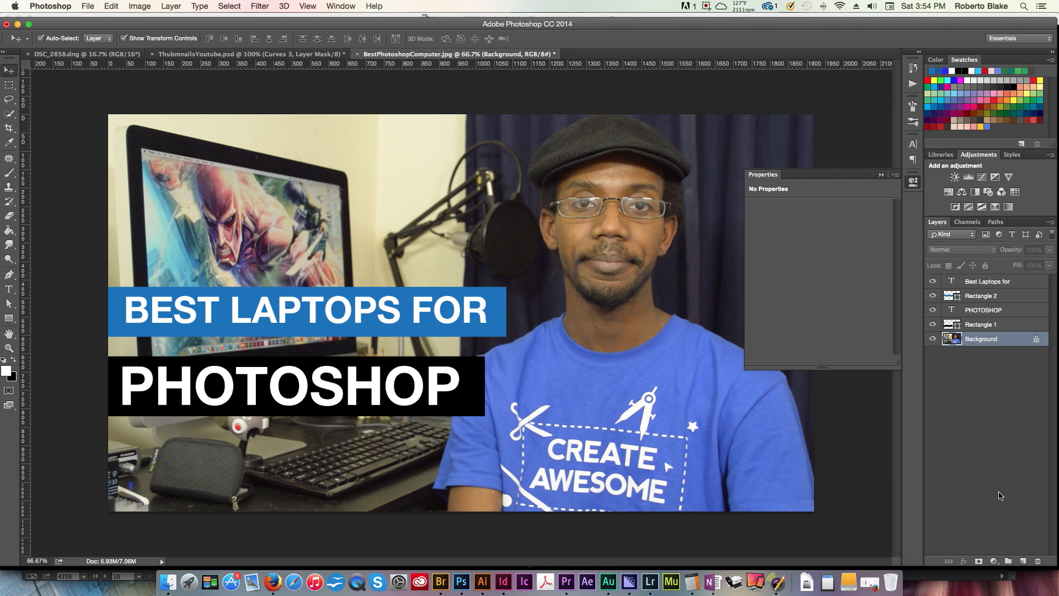
left_click(995, 560)
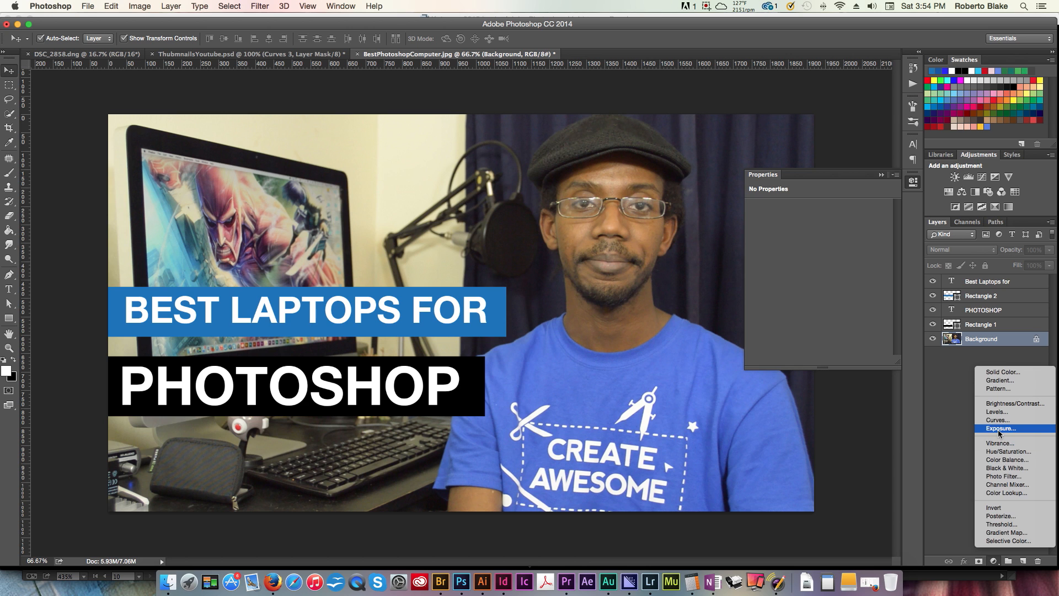
left_click(1004, 424)
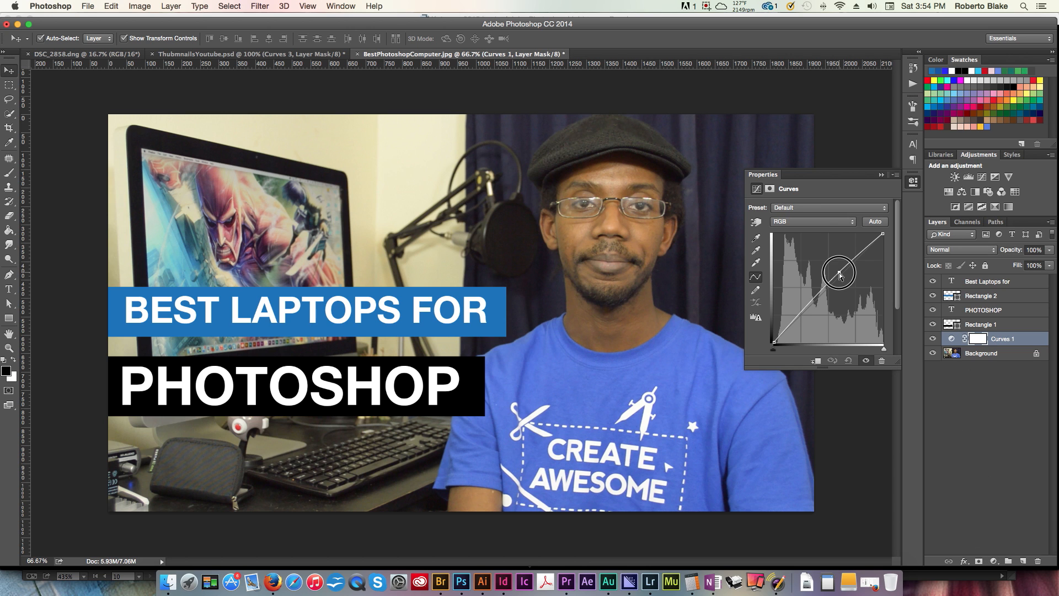
left_click_drag(837, 280, 818, 299)
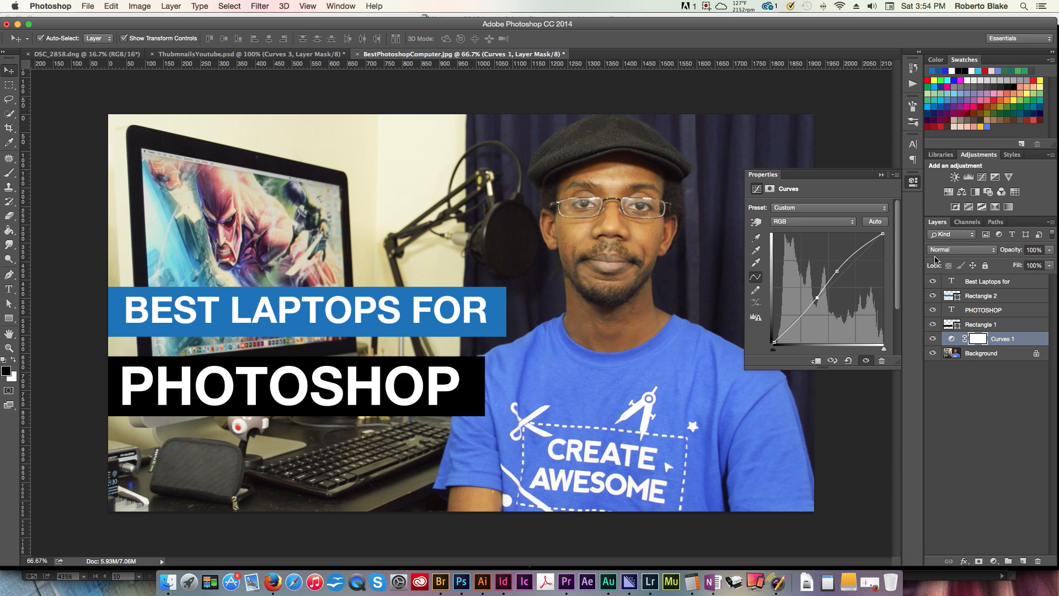
left_click(882, 175)
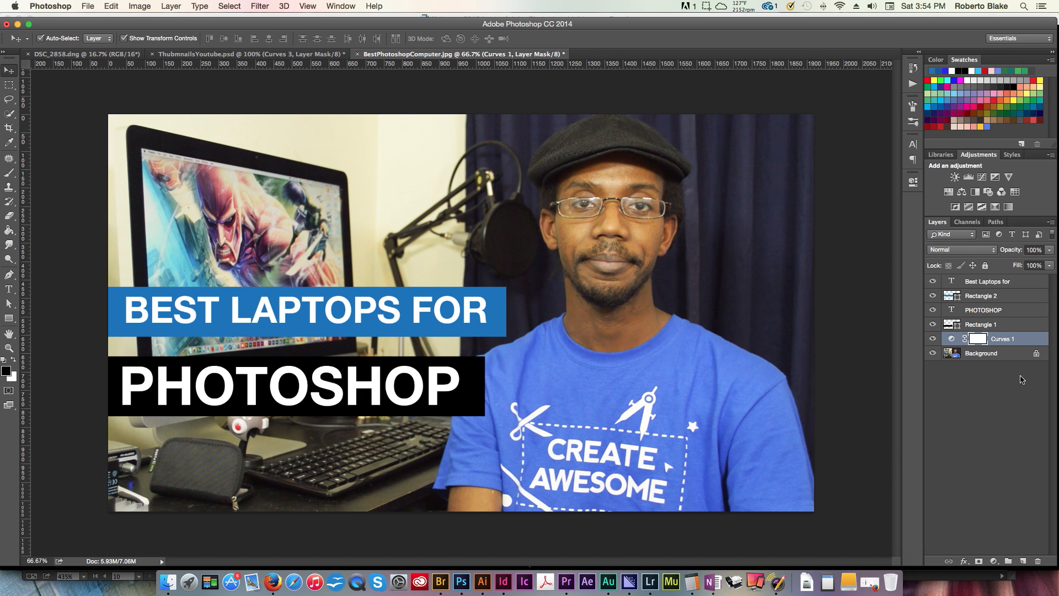
- Convert the Background into a regular layer and make a rough Quick Selection of the man from shirt to cap
left_click(1000, 355)
double_click(1023, 356, "alt")
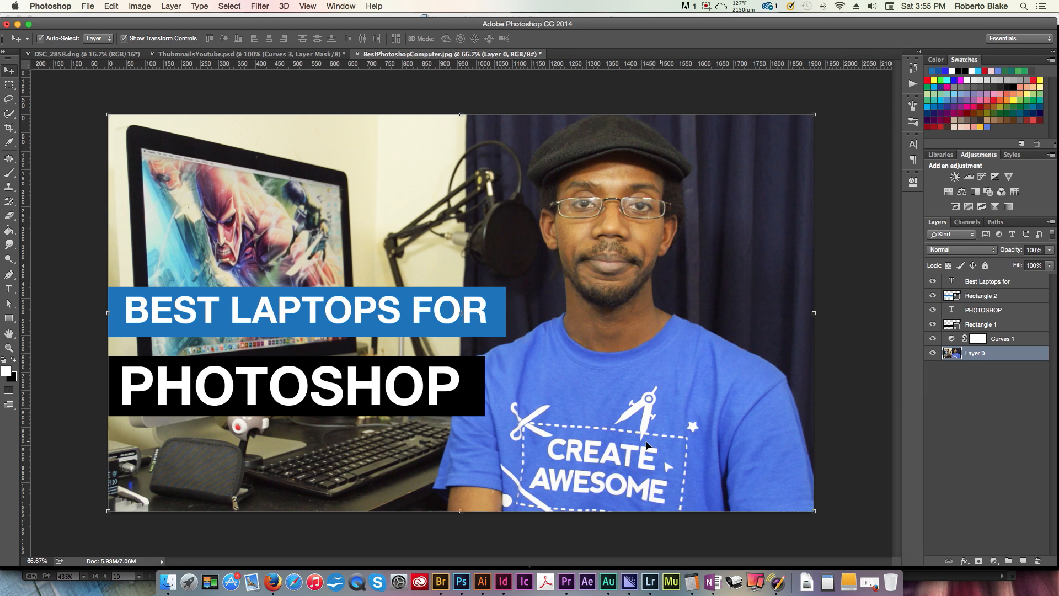
key("w")
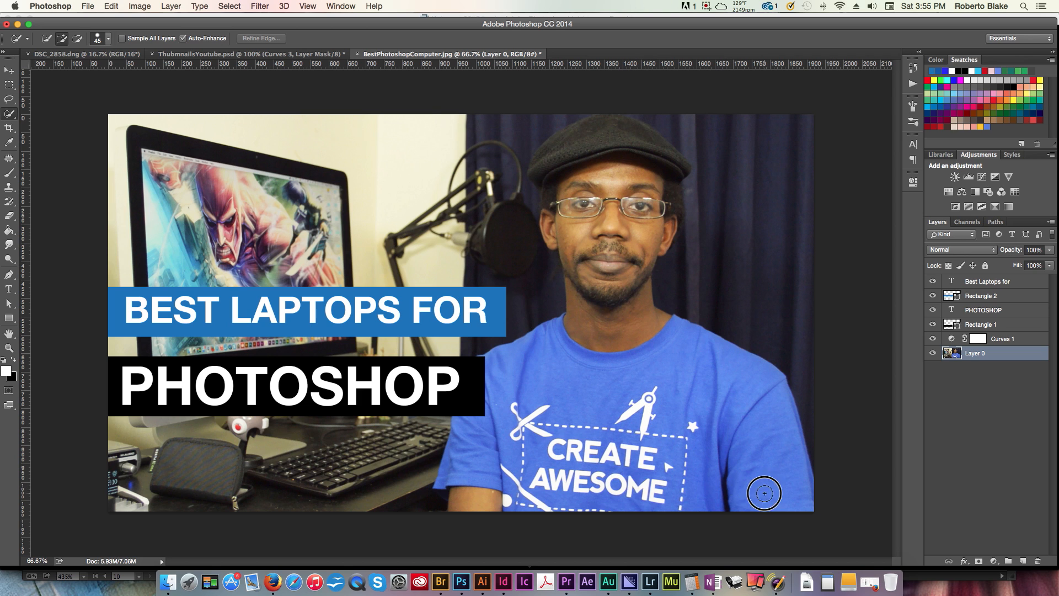
mouse_move(560, 468)
left_mouse_down()
mouse_move(517, 497)
mouse_move(489, 489)
left_mouse_up()
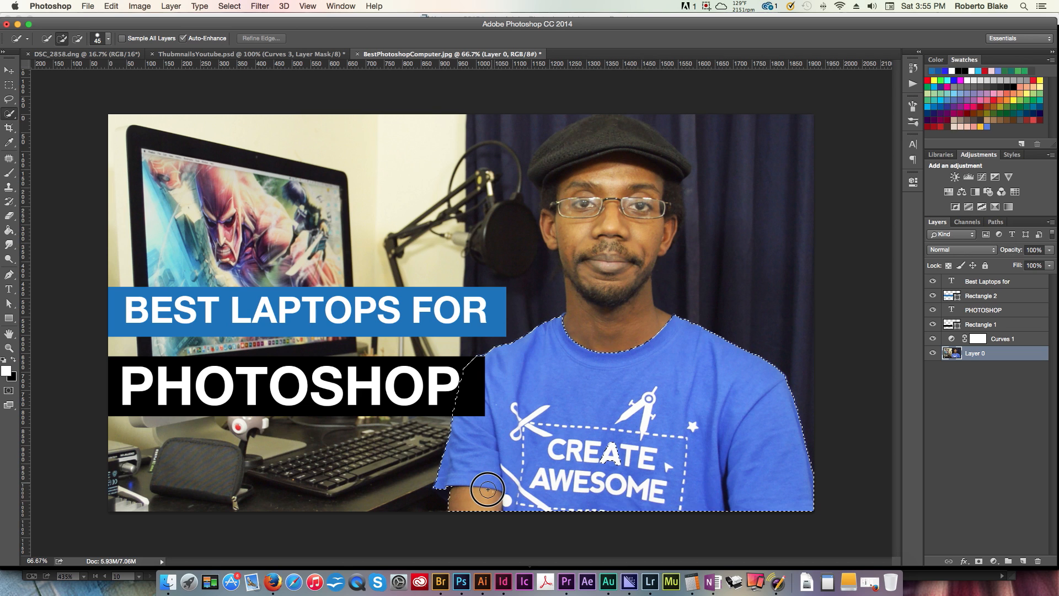
mouse_move(607, 332)
left_mouse_down()
mouse_move(615, 215)
mouse_move(640, 193)
mouse_move(632, 170)
mouse_move(574, 206)
mouse_move(556, 193)
mouse_move(562, 168)
left_mouse_up()
left_click_drag(669, 202, 669, 188)
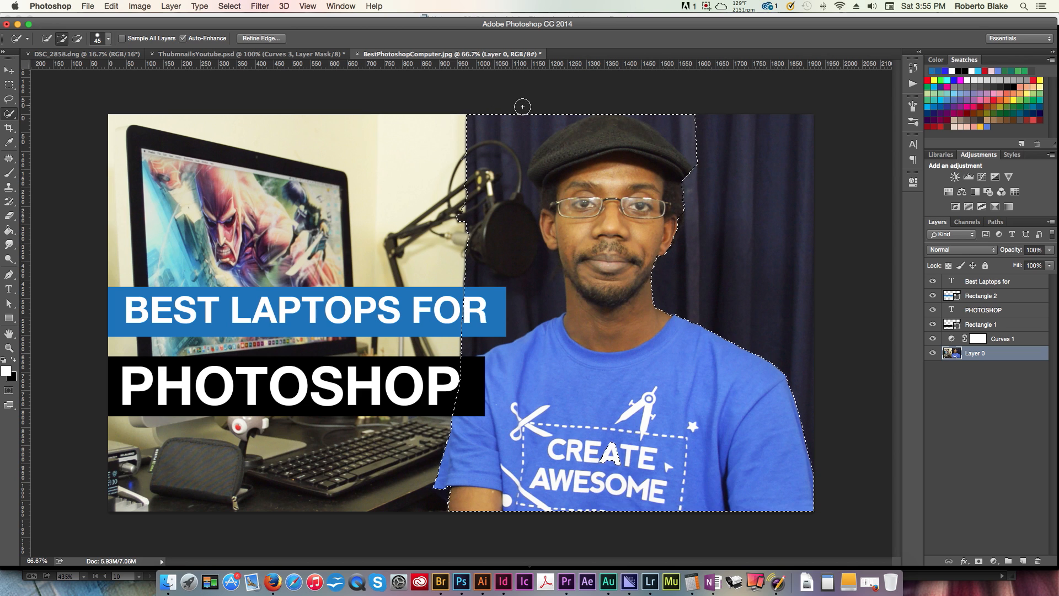
- Subtract the curtain and microphone areas around the head from the selection and turn it into a layer mask
mouse_move(483, 160)
left_mouse_down()
mouse_move(560, 101)
mouse_move(515, 130)
mouse_move(497, 170)
mouse_move(510, 246)
mouse_move(528, 226)
mouse_move(527, 204)
left_mouse_up()
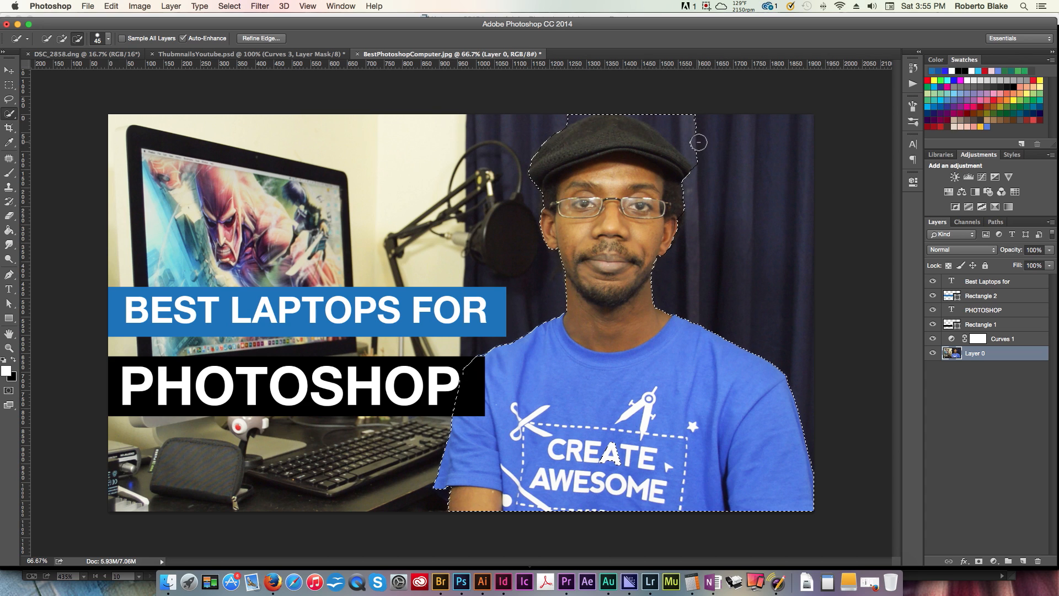
left_click(688, 126)
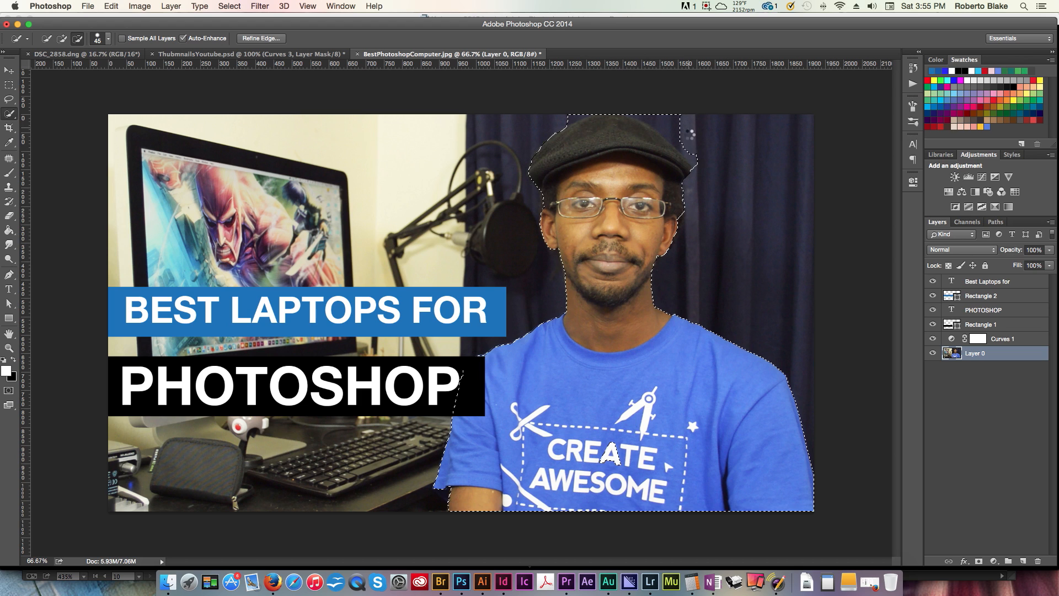
mouse_move(694, 150)
left_mouse_down()
mouse_move(702, 160)
mouse_move(627, 147)
left_mouse_up()
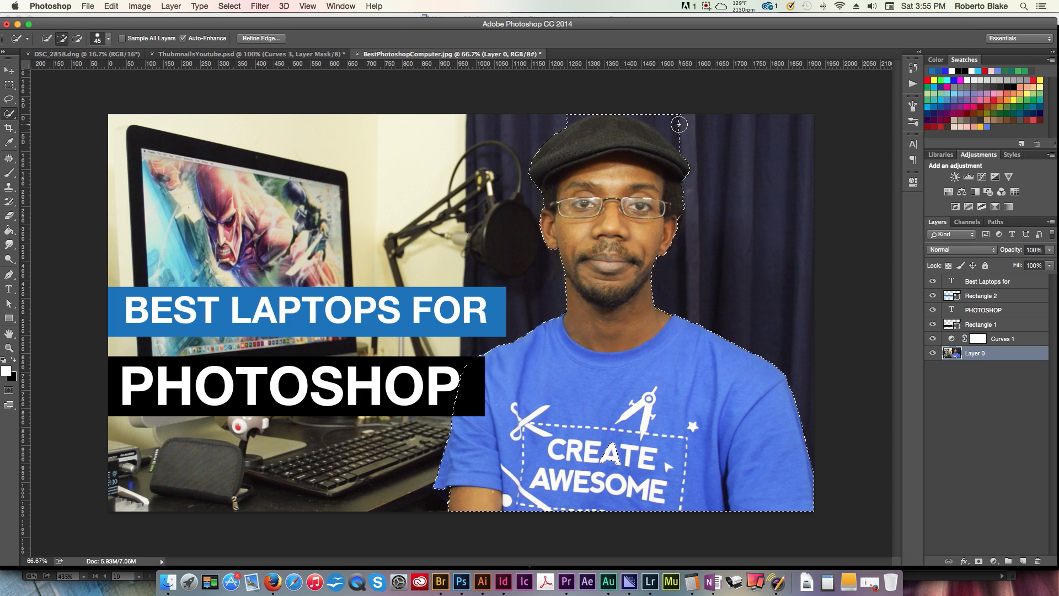
key("alt")
left_click(980, 561)
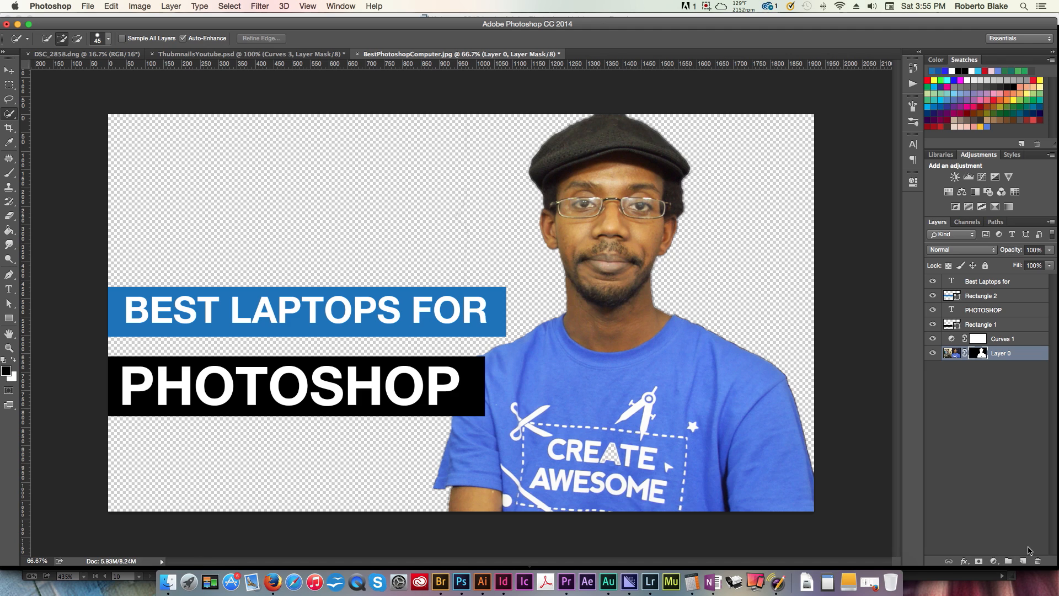
- Create a new layer beneath the masked portrait and fill it with black
left_click(1023, 561)
left_click_drag(1010, 362, 1013, 415)
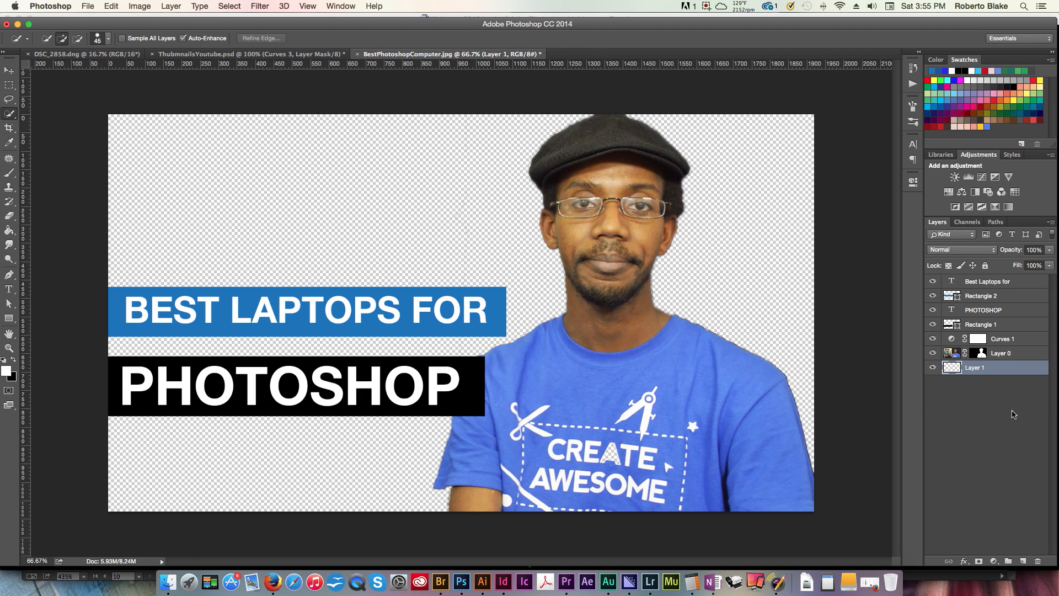
key("d")
key("g")
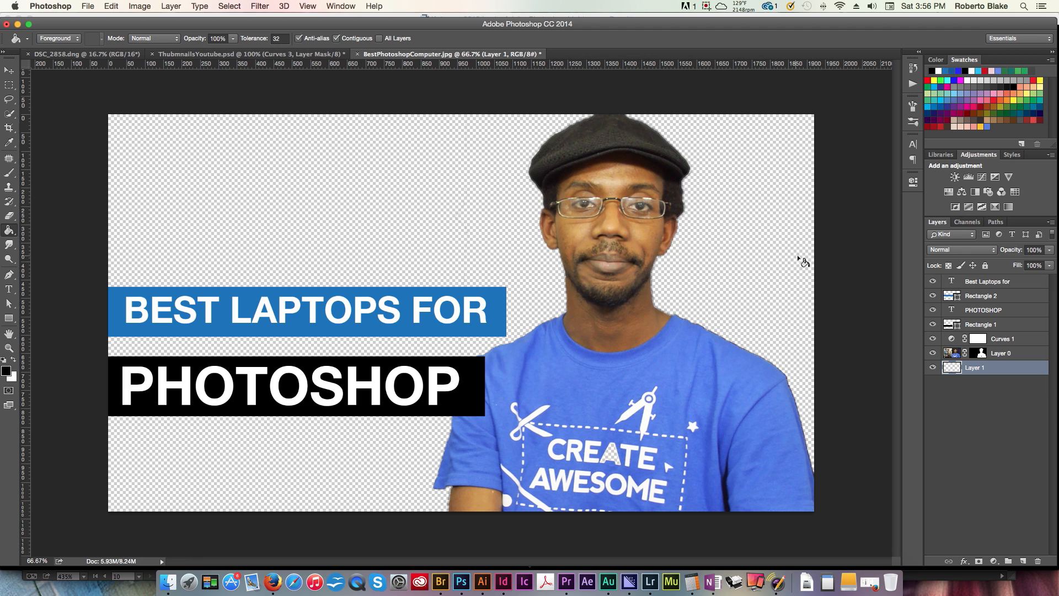
left_click(780, 274)
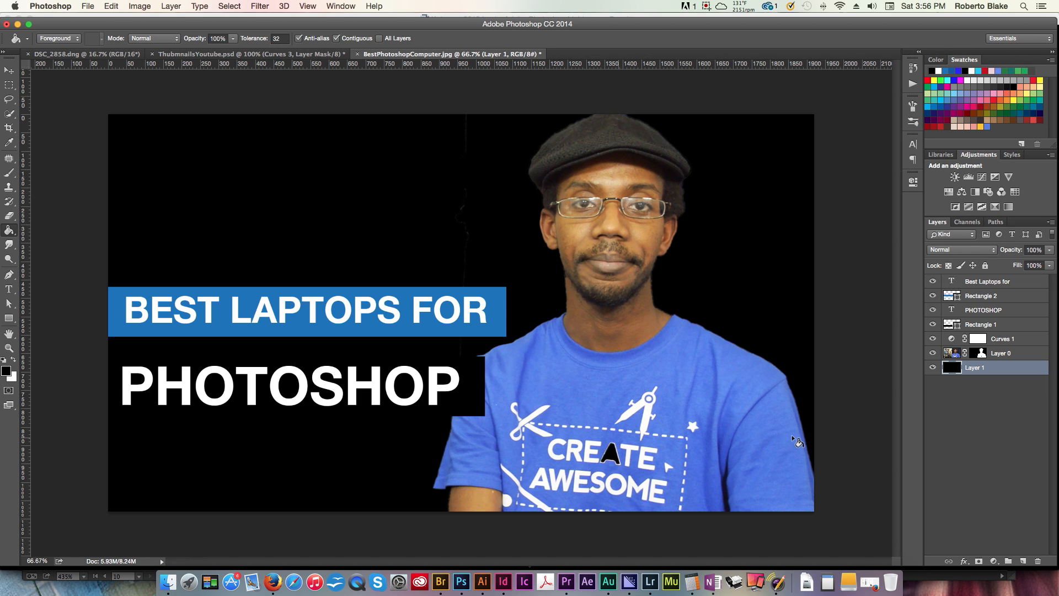
- Paint black with an enlarged brush on the portrait's layer mask along the top of the cap
left_click(982, 355)
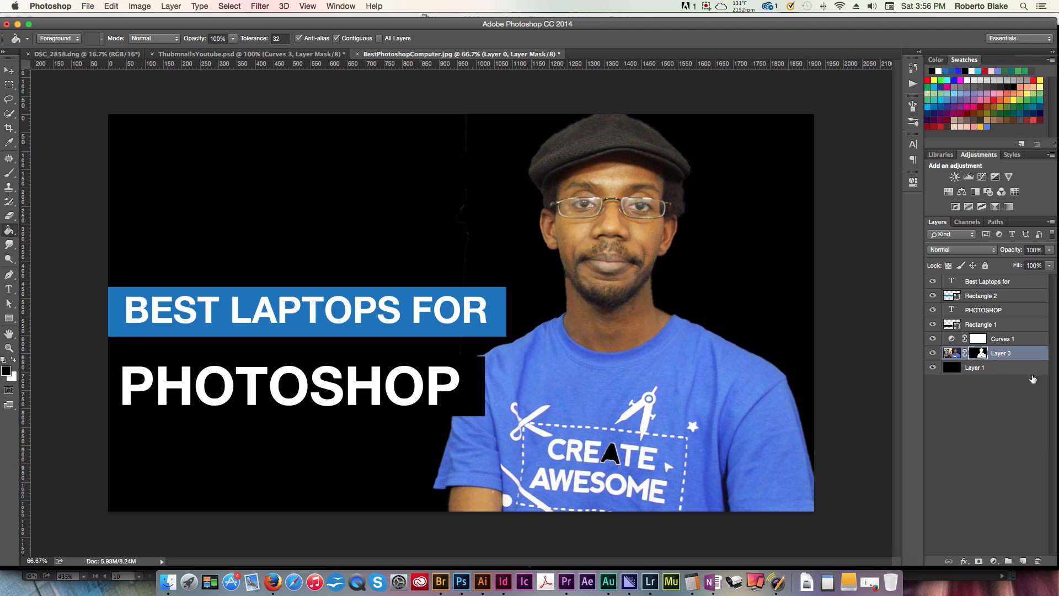
key("b")
key("x")
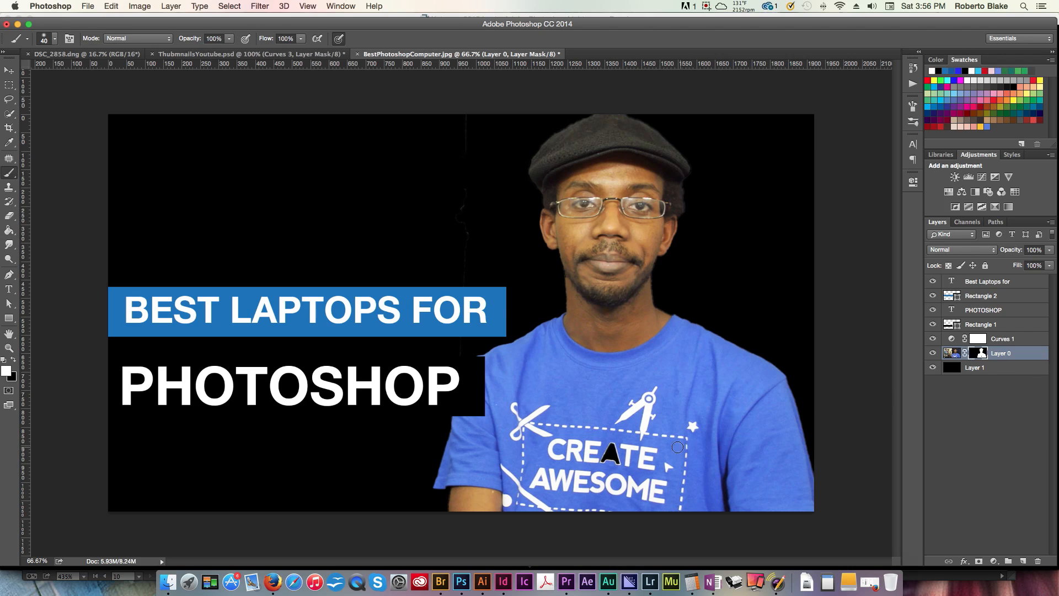
key("bracketright")
key("bracketright")
key("bracketright")
key("bracketright")
key("x")
mouse_move(634, 108)
left_mouse_down()
mouse_move(629, 100)
mouse_move(645, 102)
mouse_move(592, 103)
left_mouse_up()
- Paint white with a smaller brush of 20 px on the portrait's mask to restore the cap and the shirt's missing letter A
key("bracketleft")
key("x")
key("bracketleft")
key("bracketleft")
key("bracketleft")
key("bracketleft")
mouse_move(636, 128)
left_mouse_down()
mouse_move(606, 122)
mouse_move(633, 129)
mouse_move(565, 153)
left_mouse_up()
- Examine the layer organisation in ThubmnailsYoutube.psd, collapsing the Artwork and PS Thumb groups, and return to BestPhotoshopComputer.jpg
left_click(309, 55)
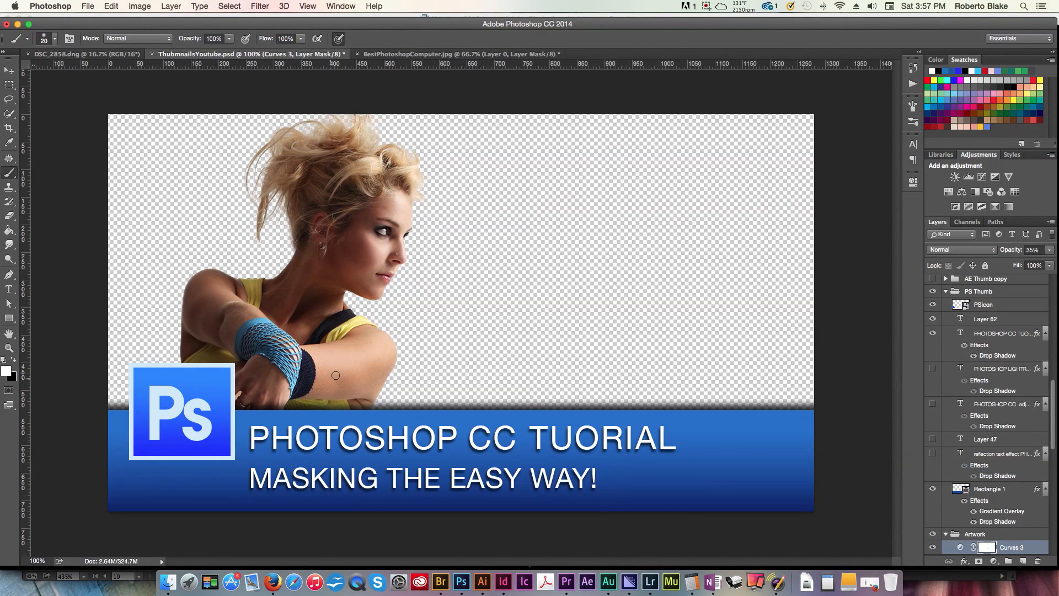
scroll(1000, 489, "up", 10)
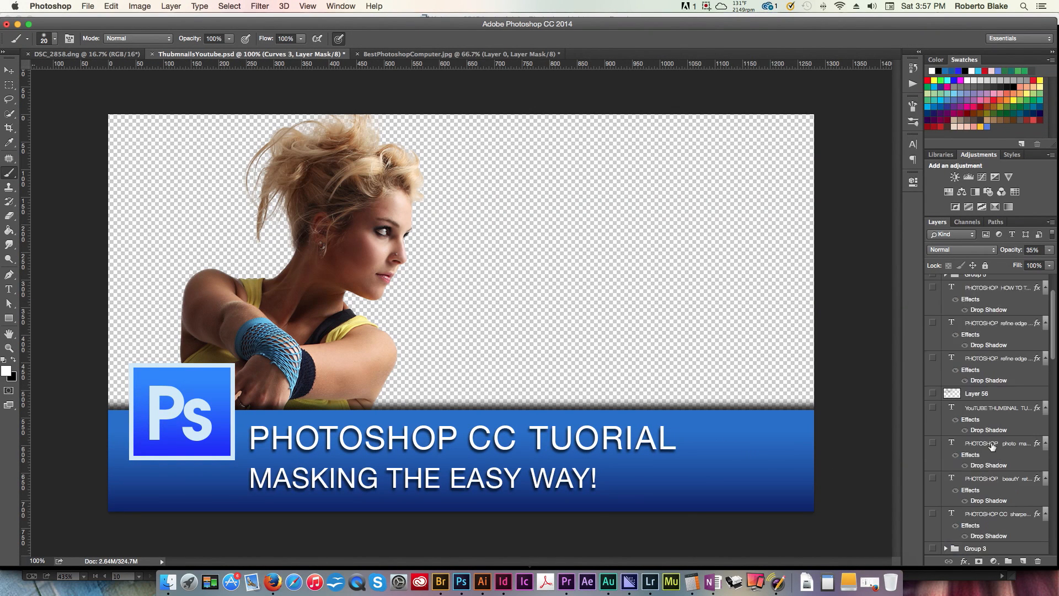
scroll(978, 387, "down", 15)
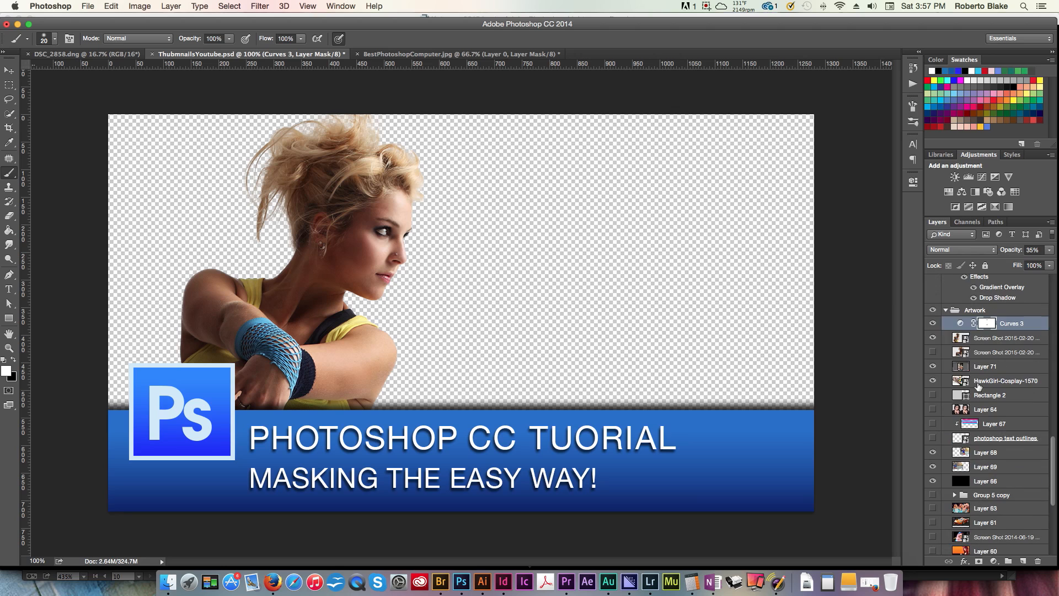
scroll(978, 387, "up", 3)
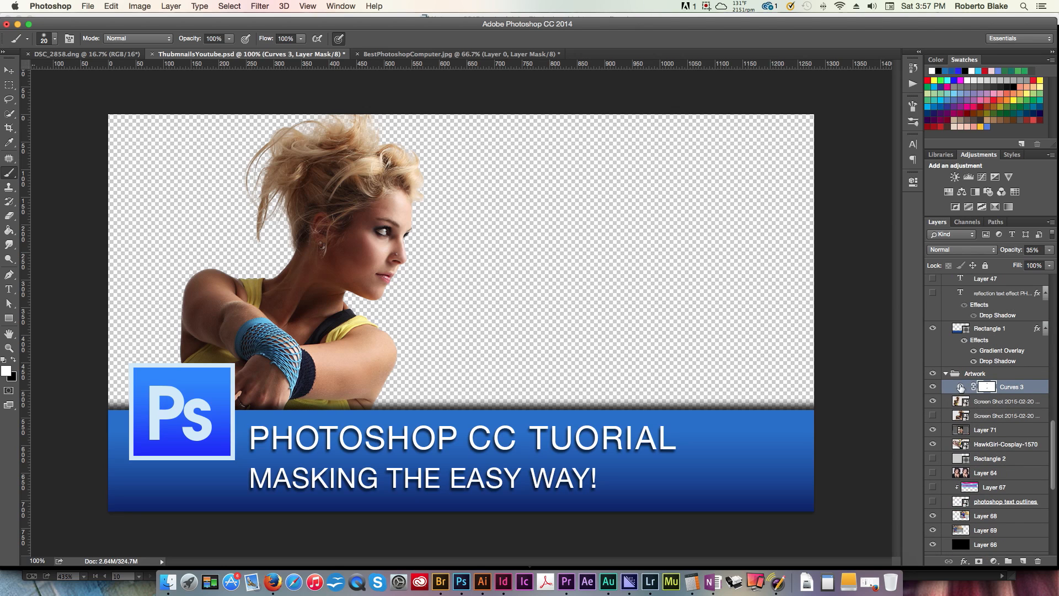
left_click(946, 375)
scroll(1010, 430, "up", 3)
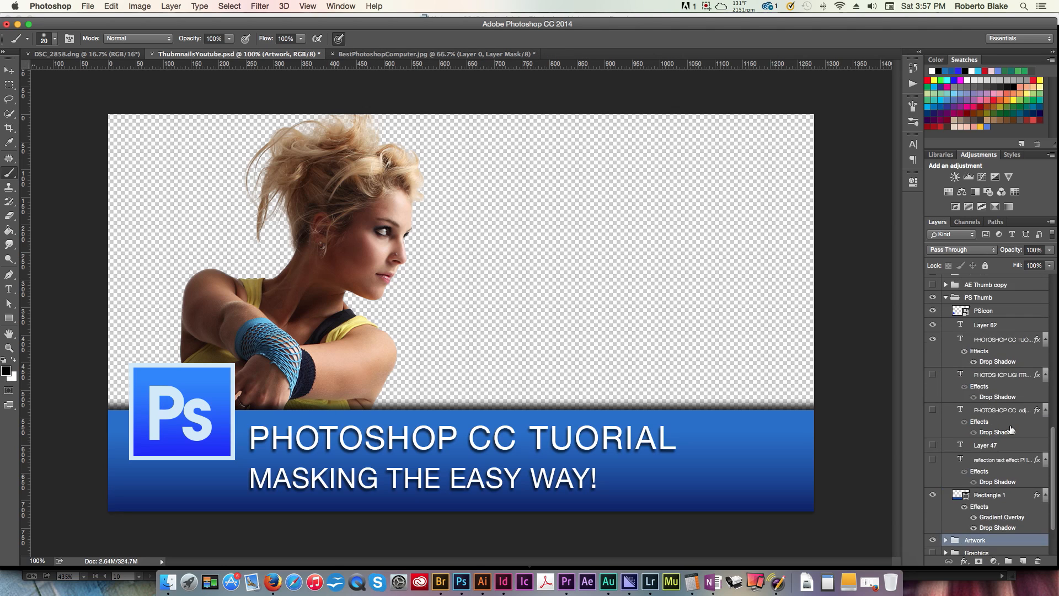
scroll(1012, 430, "up", 6)
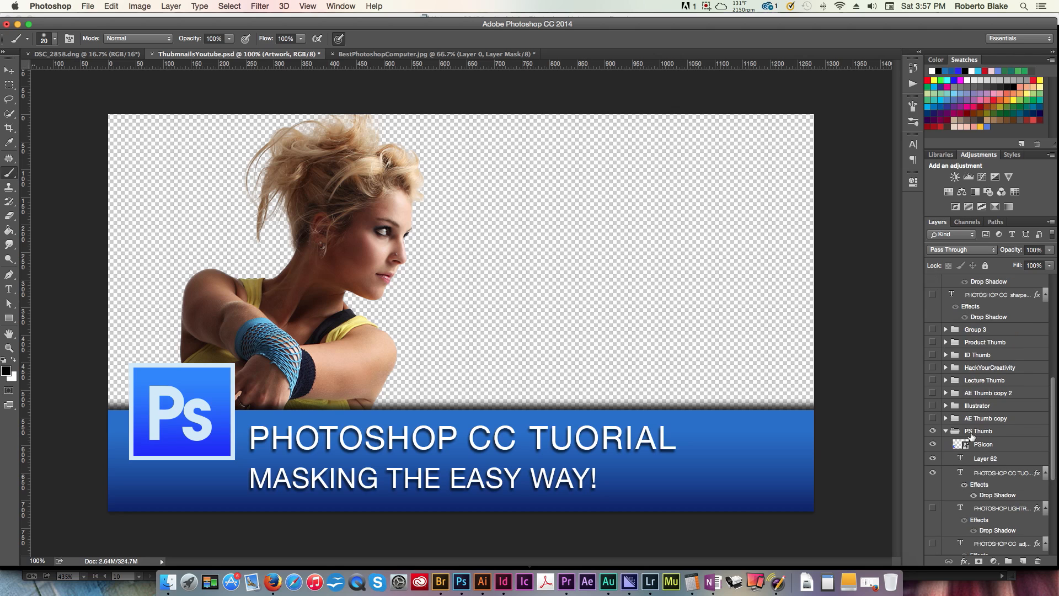
left_click(945, 431)
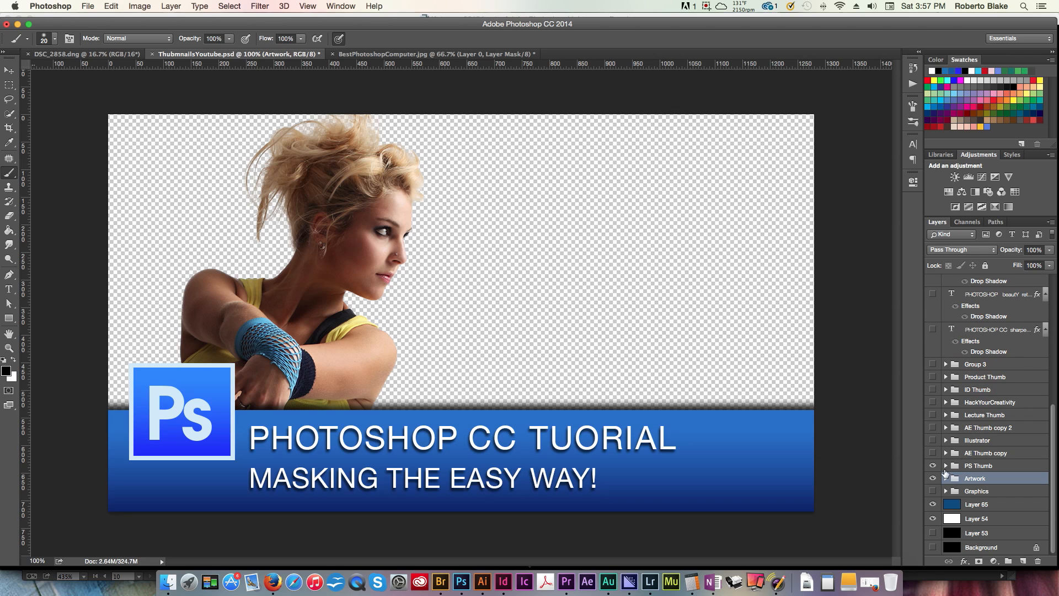
left_click(453, 55)
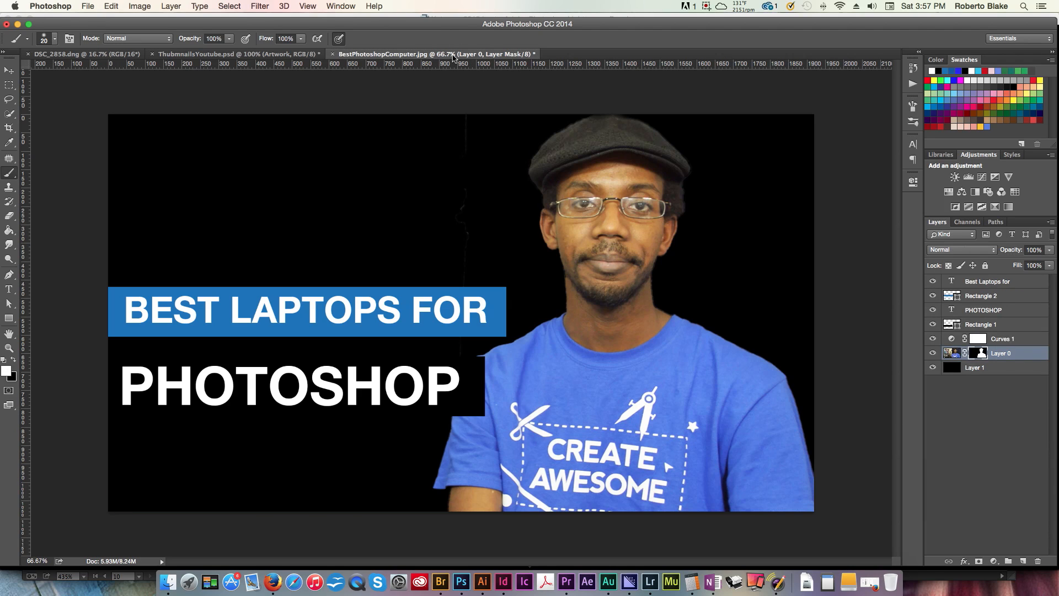